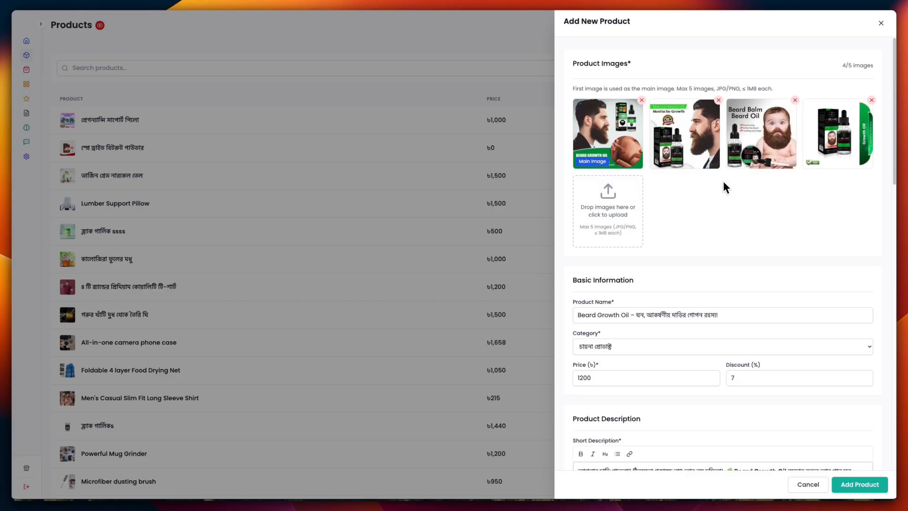
Review the new product's images, name, category, price and discount fields
{"action": "scroll", "coordinate": [711, 189], "scroll_direction": "down", "scroll_amount": 3}
{"action": "scroll", "coordinate": [711, 191], "scroll_direction": "up", "scroll_amount": 3}
{"action": "scroll", "coordinate": [710, 192], "scroll_direction": "down", "scroll_amount": 1}
{"action": "scroll", "coordinate": [710, 195], "scroll_direction": "down", "scroll_amount": 3}
{"action": "left_click", "coordinate": [627, 182]}
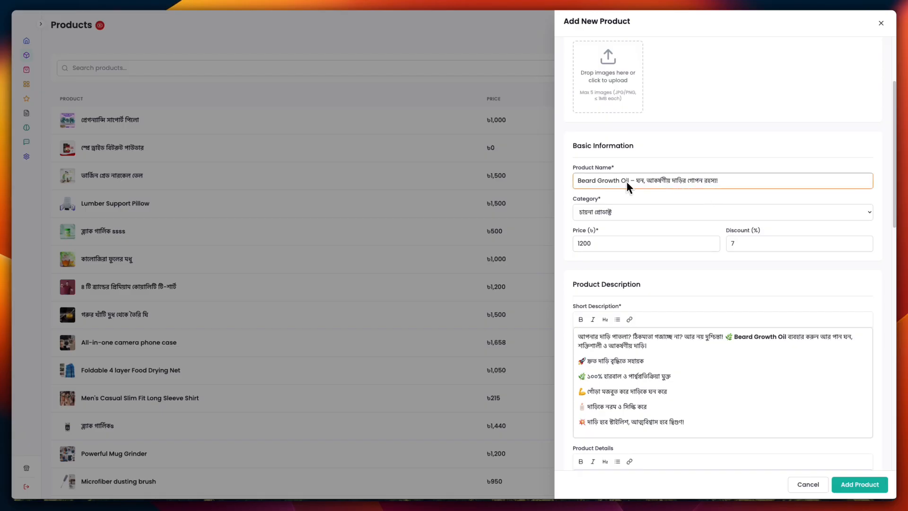
{"action": "scroll", "coordinate": [660, 187], "scroll_direction": "down", "scroll_amount": 1}
{"action": "key", "text": "Tab"}
{"action": "left_click", "coordinate": [641, 199]}
{"action": "left_click", "coordinate": [741, 201]}
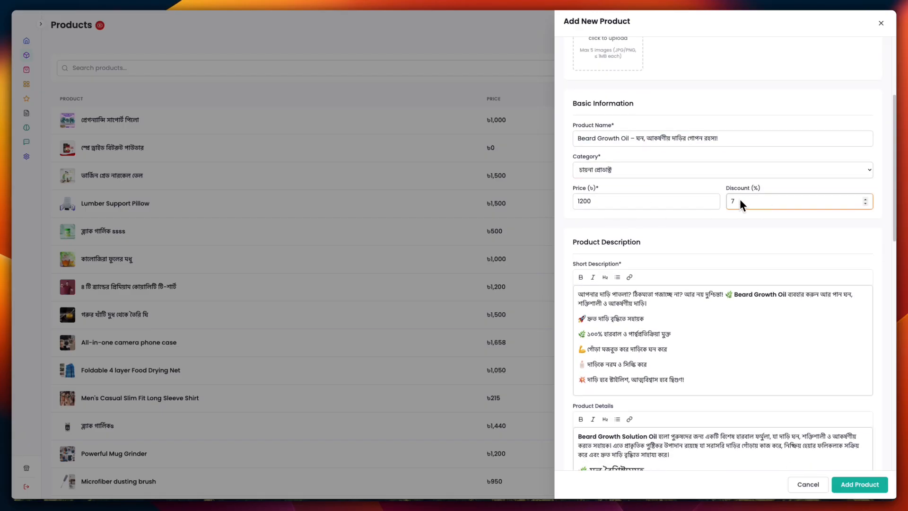
Review the new product's short description, product details and shipping details
{"action": "scroll", "coordinate": [743, 201], "scroll_direction": "down", "scroll_amount": 2}
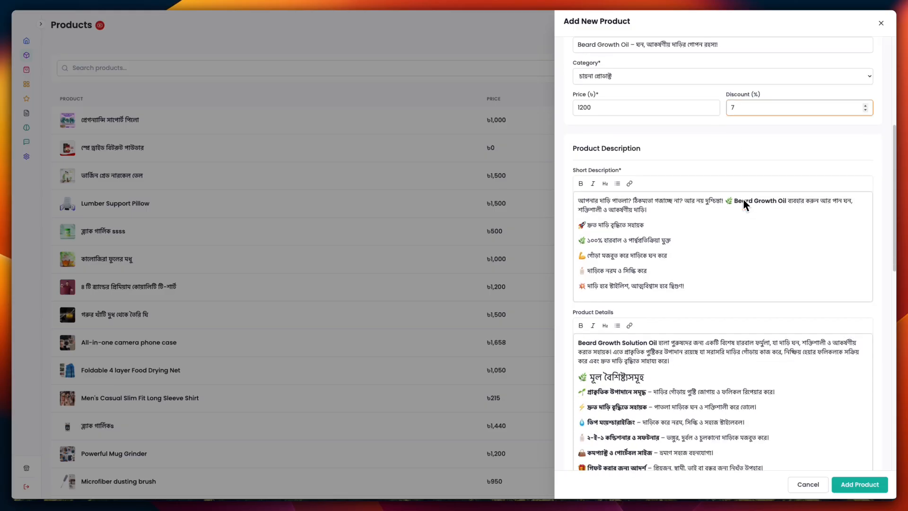
{"action": "left_click", "coordinate": [641, 270]}
{"action": "scroll", "coordinate": [640, 268], "scroll_direction": "down", "scroll_amount": 1}
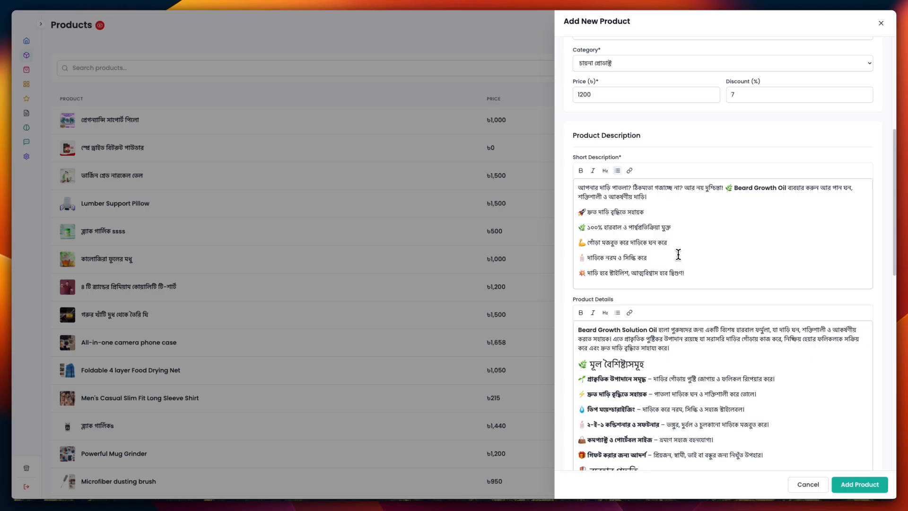
{"action": "scroll", "coordinate": [629, 390], "scroll_direction": "down", "scroll_amount": 1}
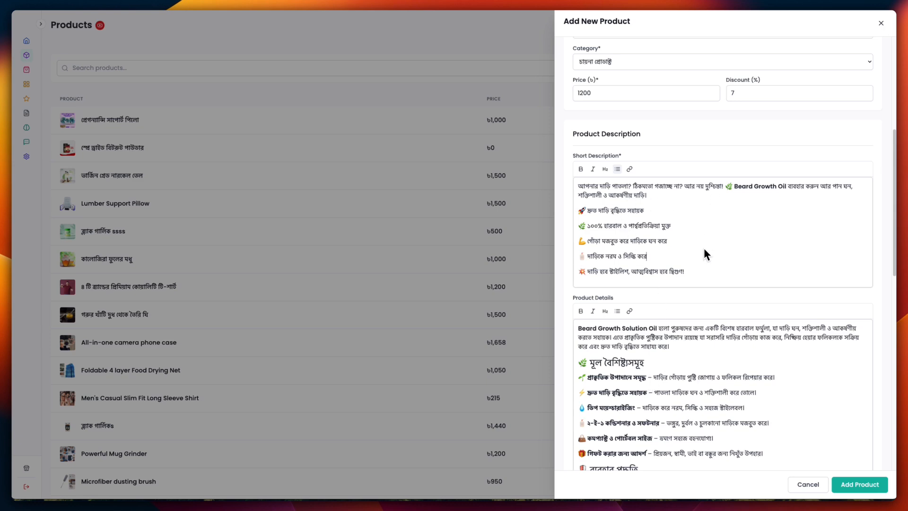
{"action": "scroll", "coordinate": [653, 244], "scroll_direction": "down", "scroll_amount": 1}
{"action": "scroll", "coordinate": [644, 261], "scroll_direction": "down", "scroll_amount": 3}
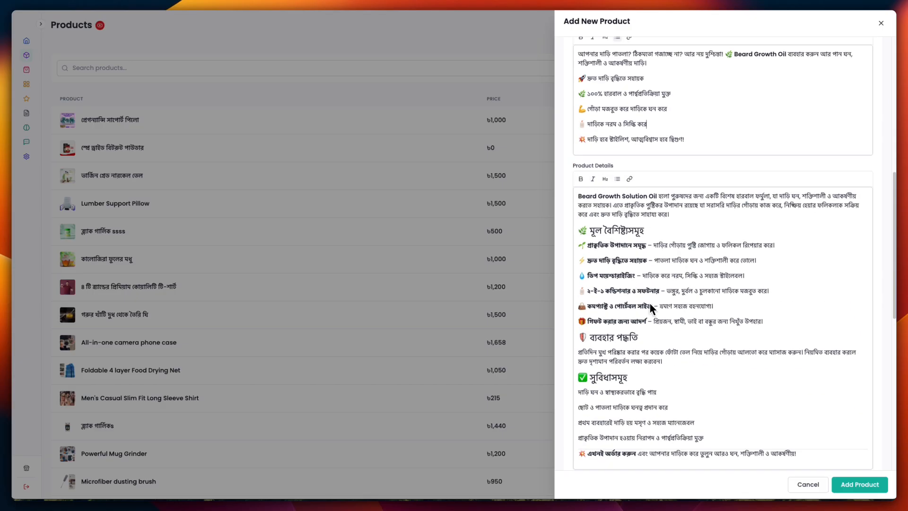
{"action": "scroll", "coordinate": [651, 306], "scroll_direction": "down", "scroll_amount": 4}
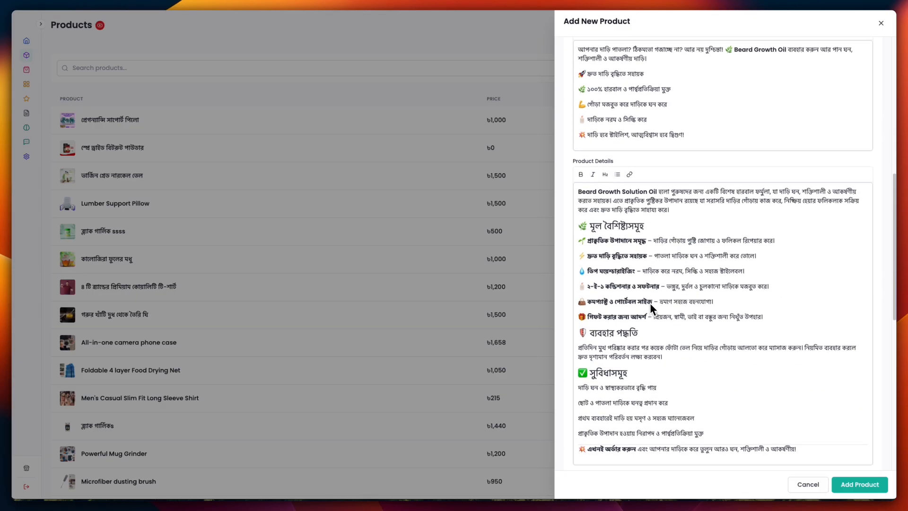
{"action": "scroll", "coordinate": [642, 276], "scroll_direction": "down", "scroll_amount": 3}
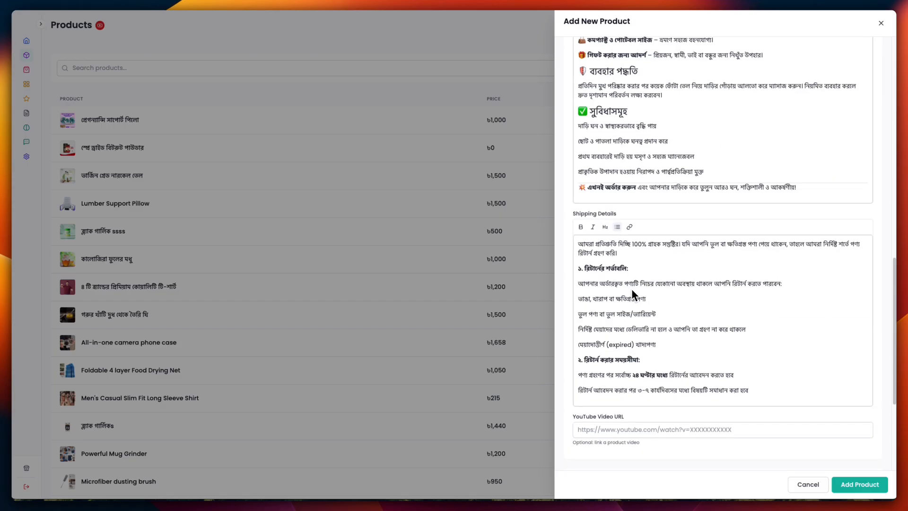
{"action": "scroll", "coordinate": [675, 281], "scroll_direction": "down", "scroll_amount": 1}
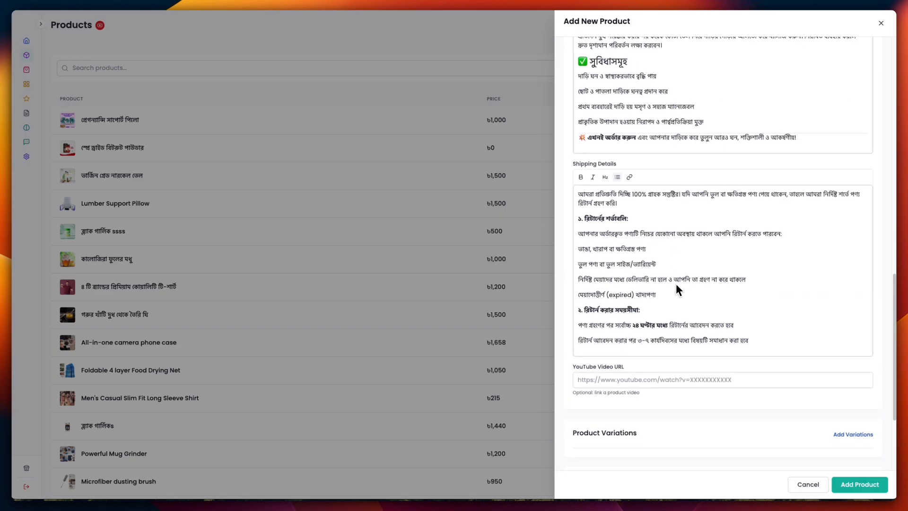
Check the video URL, stock and delivery fee fields, and add the Beard Growth Oil product to the catalogue
{"action": "left_click", "coordinate": [600, 378]}
{"action": "scroll", "coordinate": [639, 371], "scroll_direction": "down", "scroll_amount": 2}
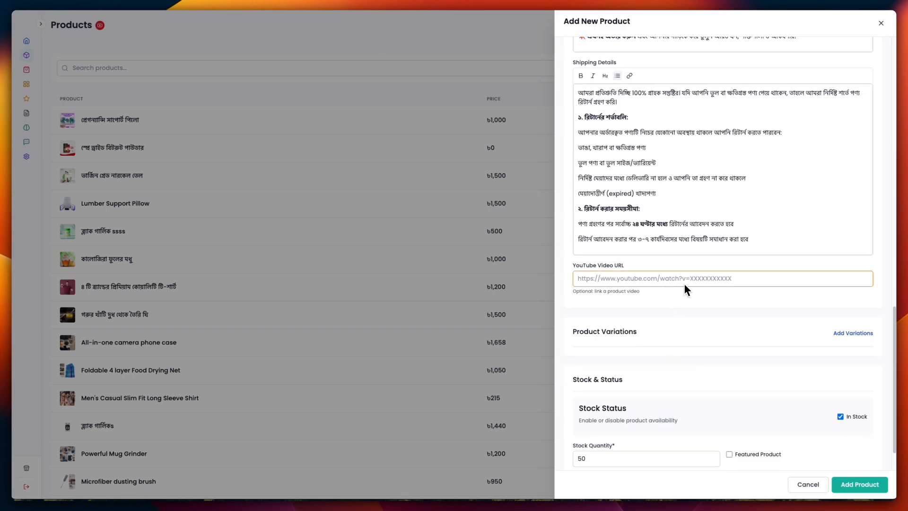
{"action": "scroll", "coordinate": [692, 274], "scroll_direction": "down", "scroll_amount": 3}
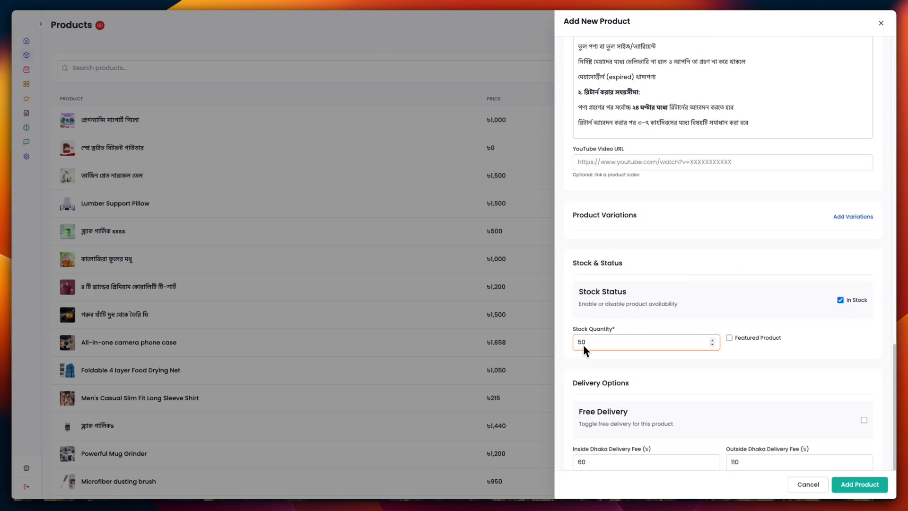
{"action": "scroll", "coordinate": [584, 344], "scroll_direction": "down", "scroll_amount": 1}
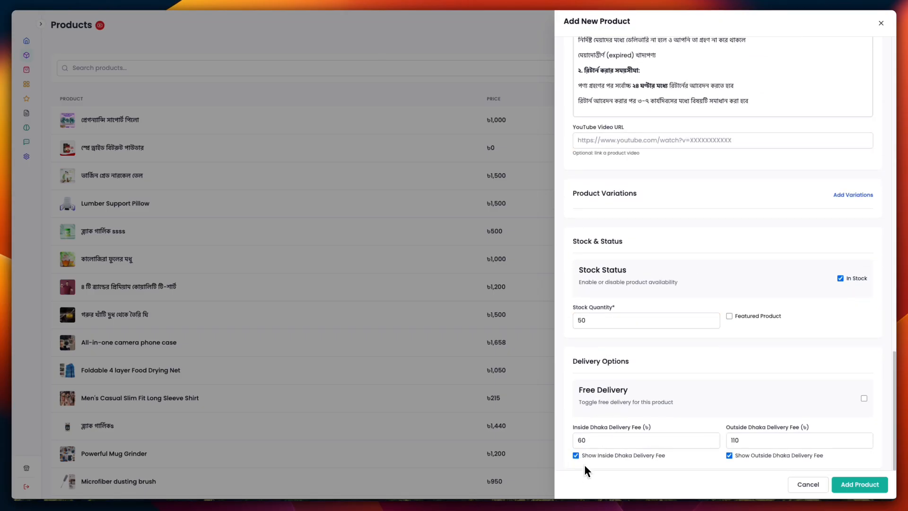
{"action": "left_click", "coordinate": [765, 443]}
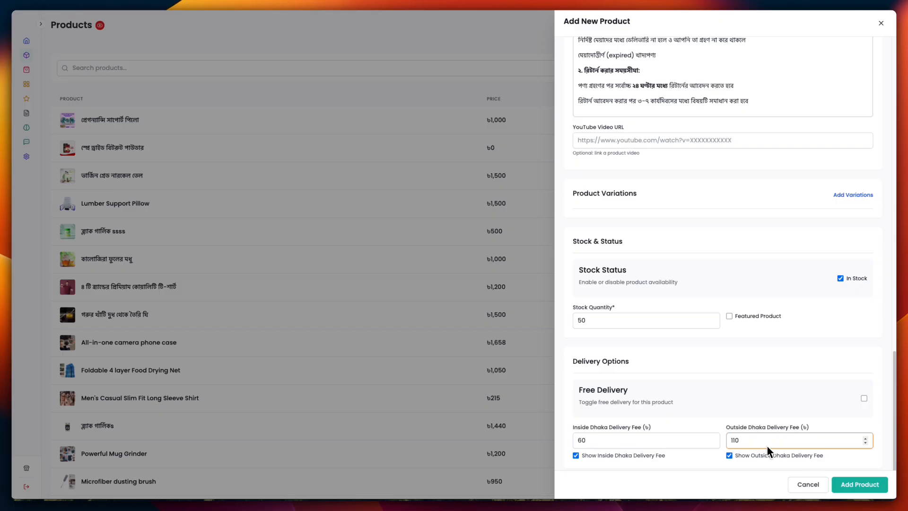
{"action": "left_click", "coordinate": [853, 492]}
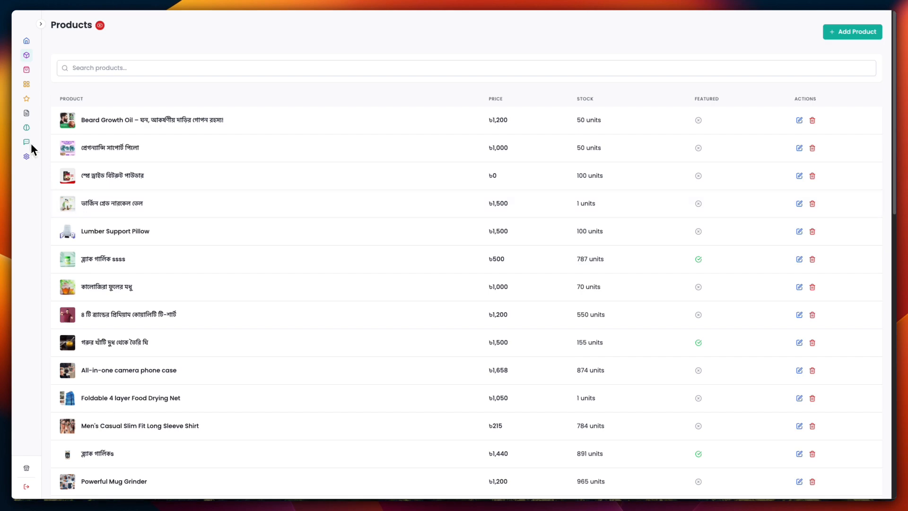
Start a new landing page and title it "Beard Growth Oil"
{"action": "left_click", "coordinate": [26, 128]}
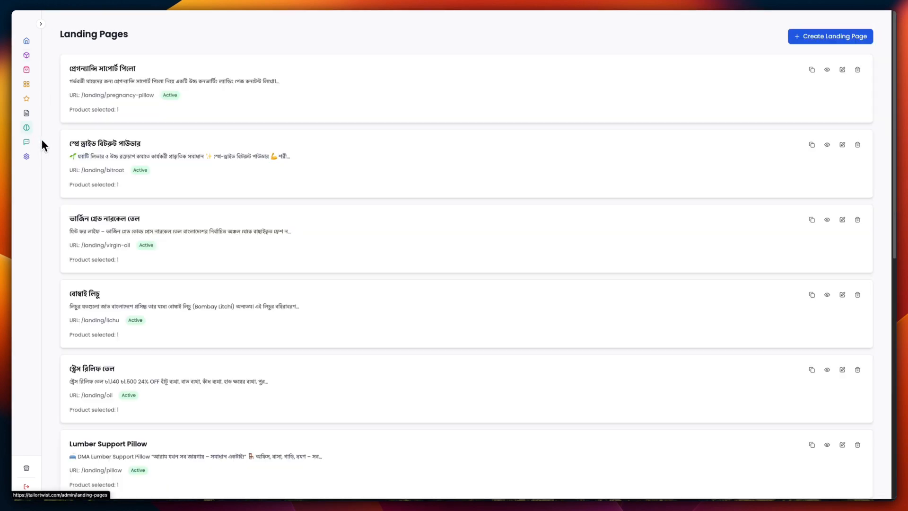
{"action": "left_click", "coordinate": [811, 41]}
{"action": "left_click", "coordinate": [350, 100]}
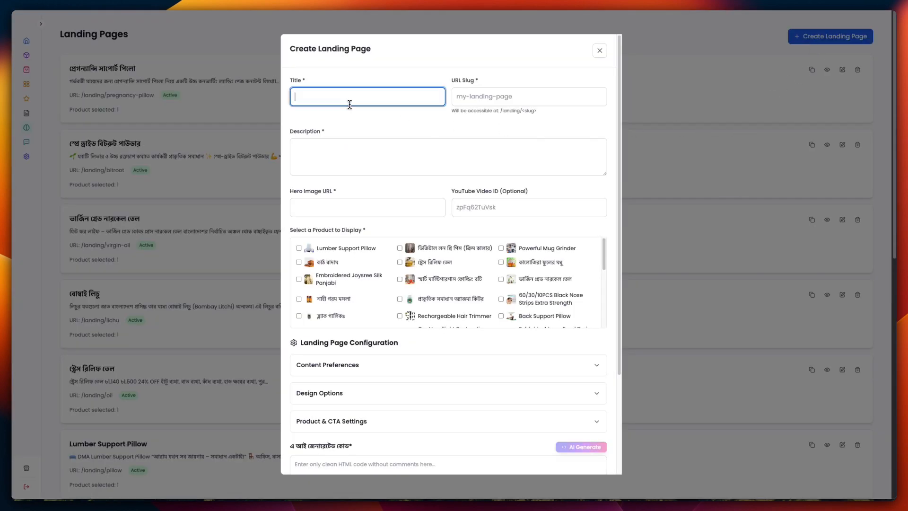
{"action": "type", "text": "Beard Growth Oil"}
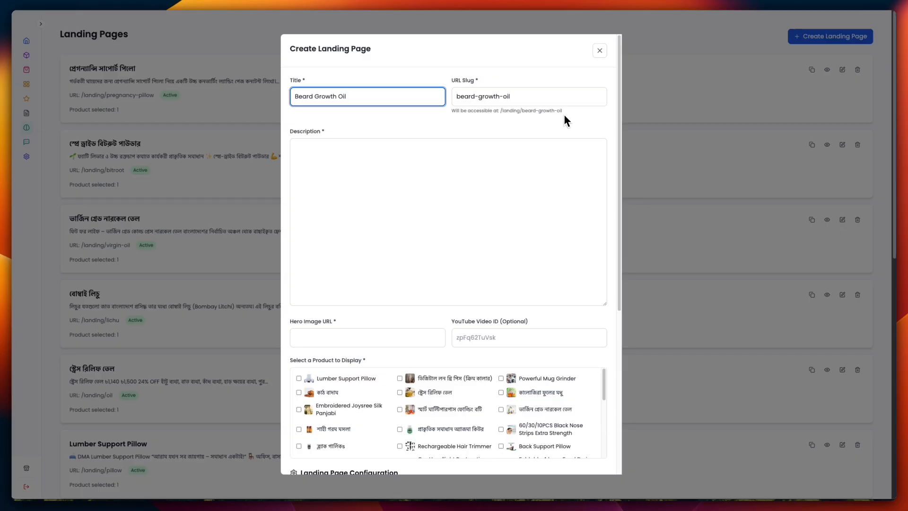
Shorten the landing page's URL slug to beard-oil
{"action": "double_click", "coordinate": [493, 96]}
{"action": "key", "text": "BackSpace"}
{"action": "key", "text": "BackSpace"}
Expand the Content Preferences and turn the Generate more content option off and back on
{"action": "left_click", "coordinate": [428, 156]}
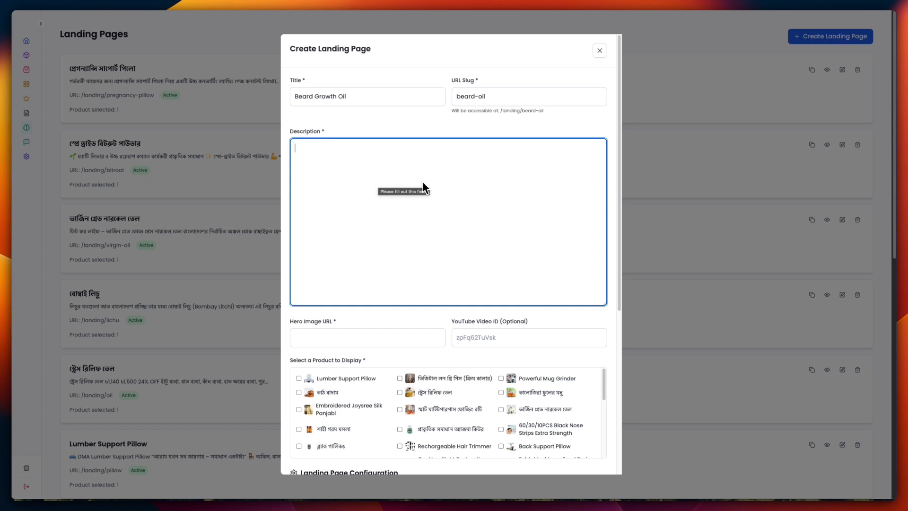
{"action": "scroll", "coordinate": [446, 189], "scroll_direction": "down", "scroll_amount": 5}
{"action": "left_click", "coordinate": [364, 247]}
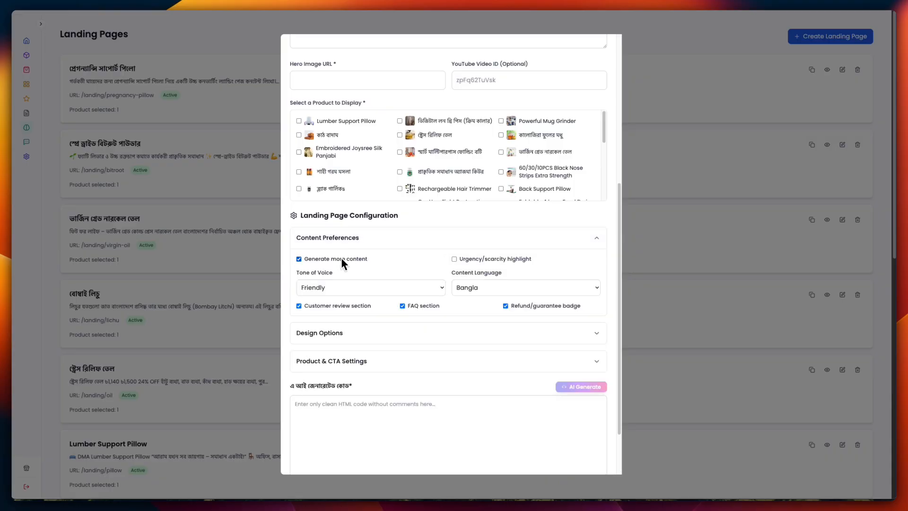
{"action": "scroll", "coordinate": [482, 246], "scroll_direction": "up", "scroll_amount": 5}
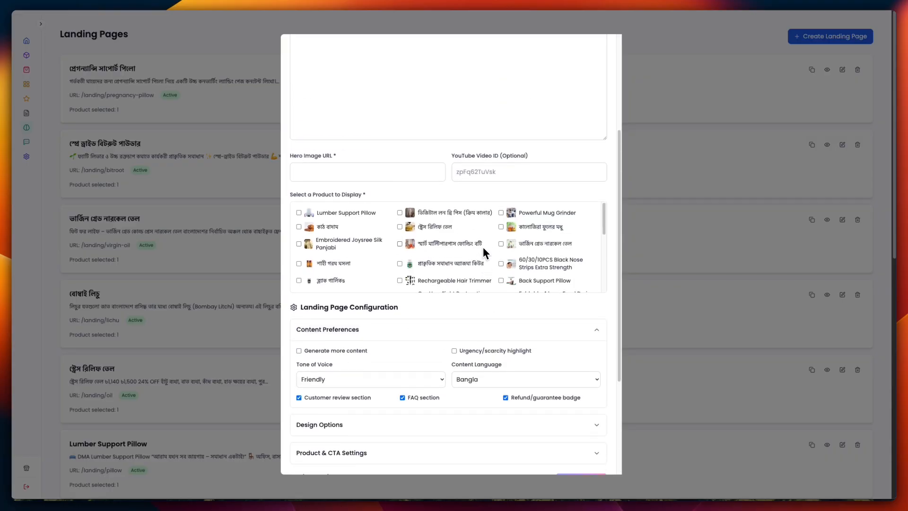
{"action": "left_click", "coordinate": [482, 173]}
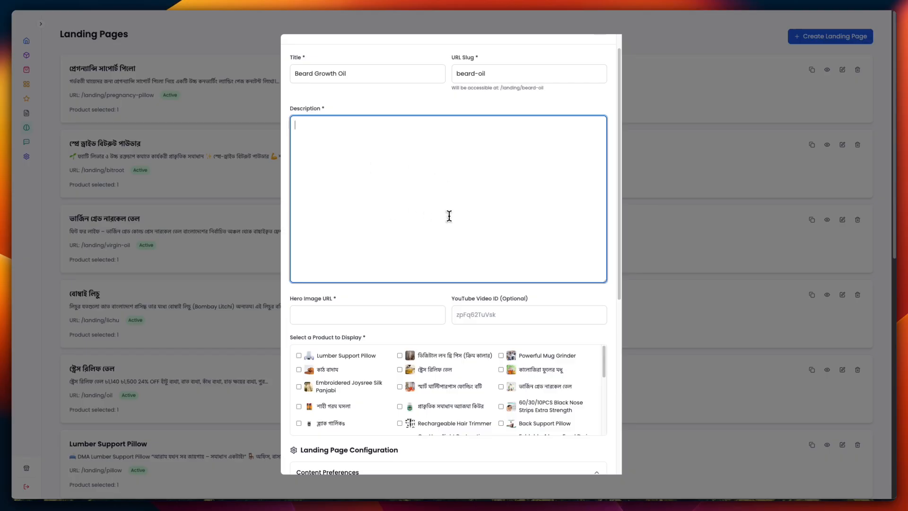
{"action": "scroll", "coordinate": [450, 215], "scroll_direction": "down", "scroll_amount": 4}
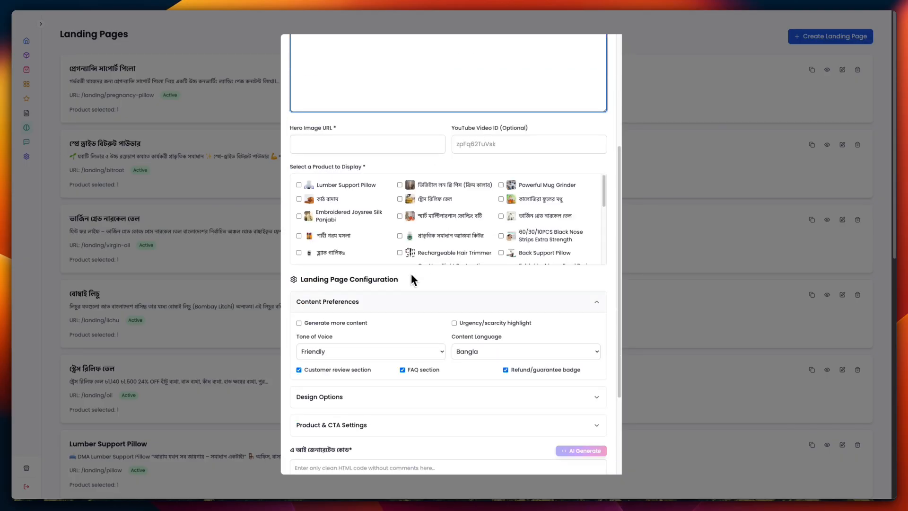
{"action": "left_click", "coordinate": [345, 325]}
{"action": "scroll", "coordinate": [370, 319], "scroll_direction": "up", "scroll_amount": 4}
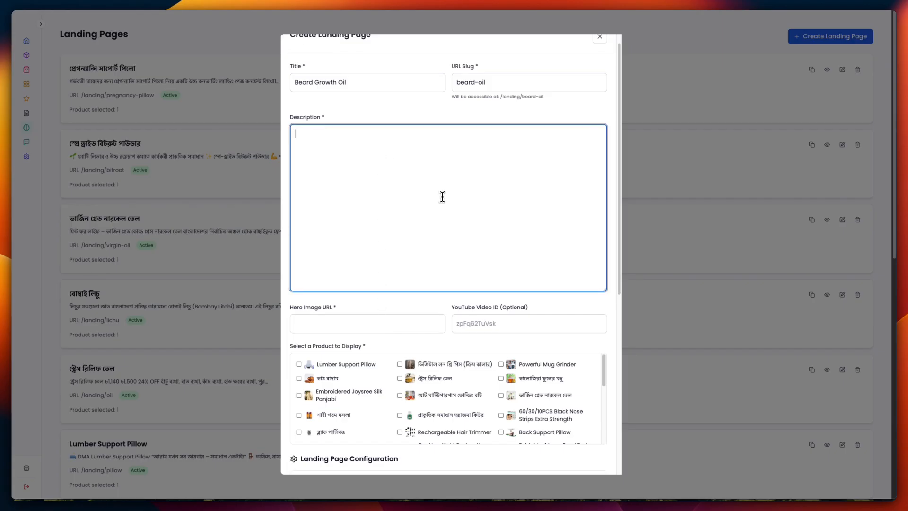
{"action": "scroll", "coordinate": [391, 251], "scroll_direction": "down", "scroll_amount": 5}
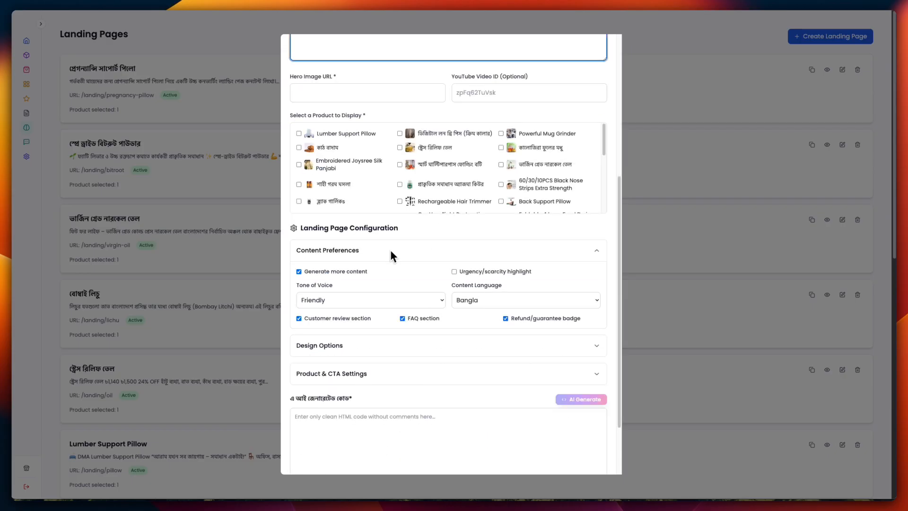
{"action": "scroll", "coordinate": [345, 279], "scroll_direction": "up", "scroll_amount": 3}
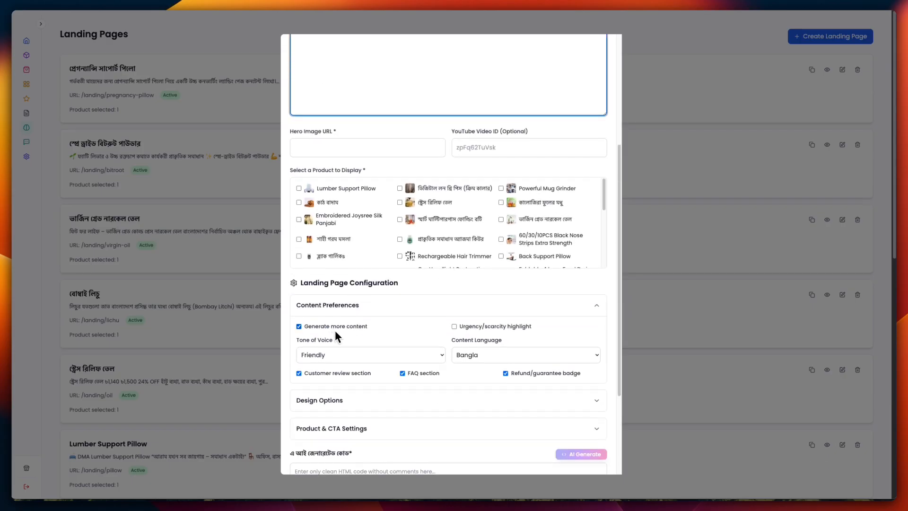
{"action": "scroll", "coordinate": [399, 282], "scroll_direction": "up", "scroll_amount": 3}
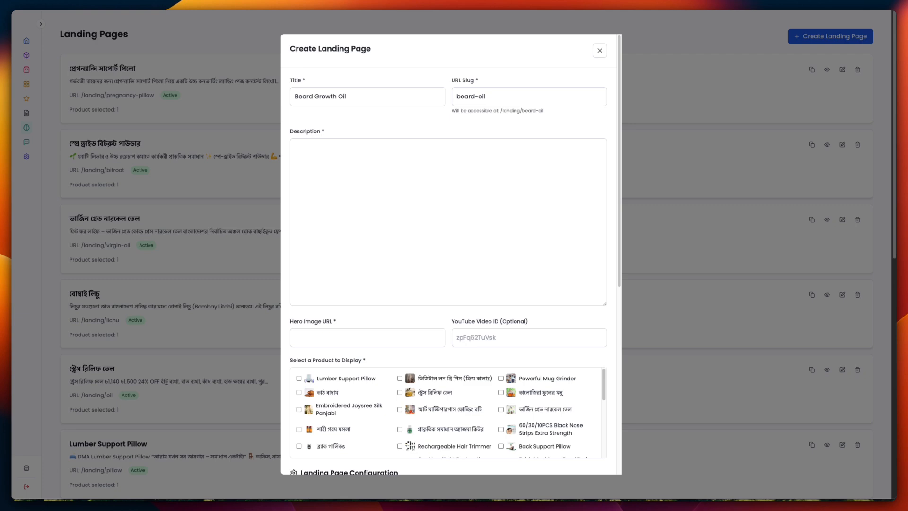
Copy the prepared Bangla text about Beard Growth Oil and paste it into the landing page's description
{"action": "key", "text": "super+c"}
{"action": "left_click", "coordinate": [342, 144]}
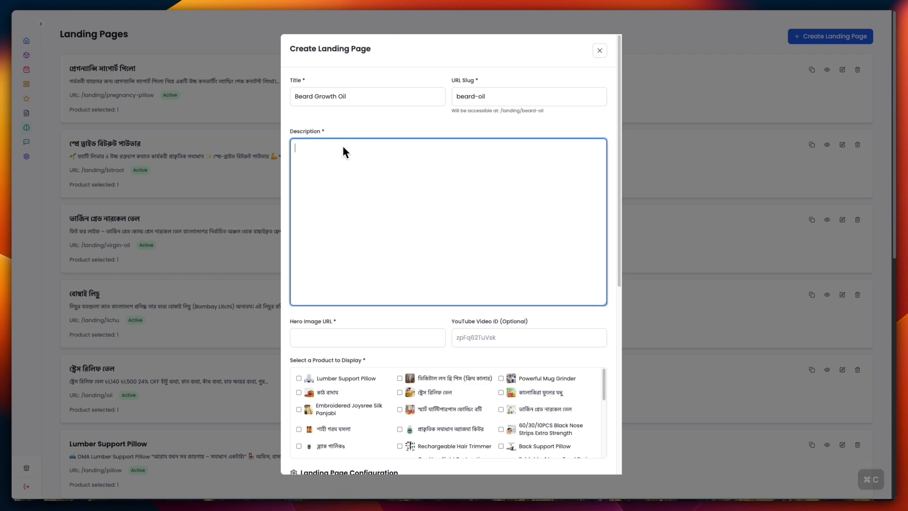
{"action": "key", "text": "super+v"}
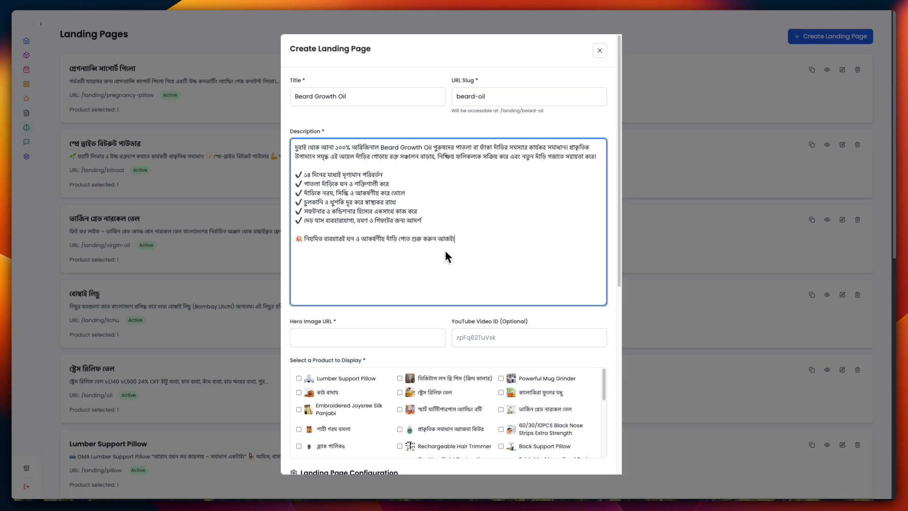
Append the line "Please add these reviews" to the description and paste the copied customer reviews below it
{"action": "key", "text": "Return"}
{"action": "key", "text": "Return"}
{"action": "key", "text": "super+Tab"}
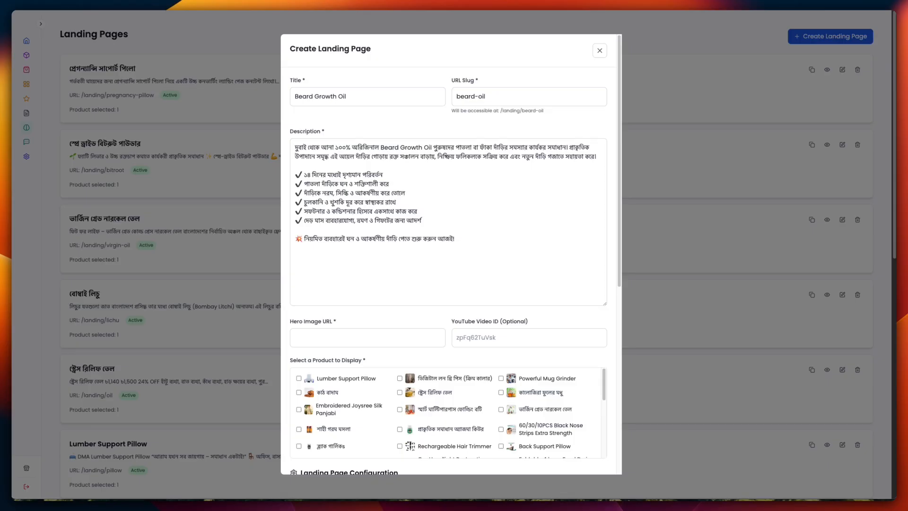
{"action": "left_click", "coordinate": [325, 276]}
{"action": "type", "text": "Please add thisese reviews"}
{"action": "key", "text": "Return"}
{"action": "key", "text": "Return"}
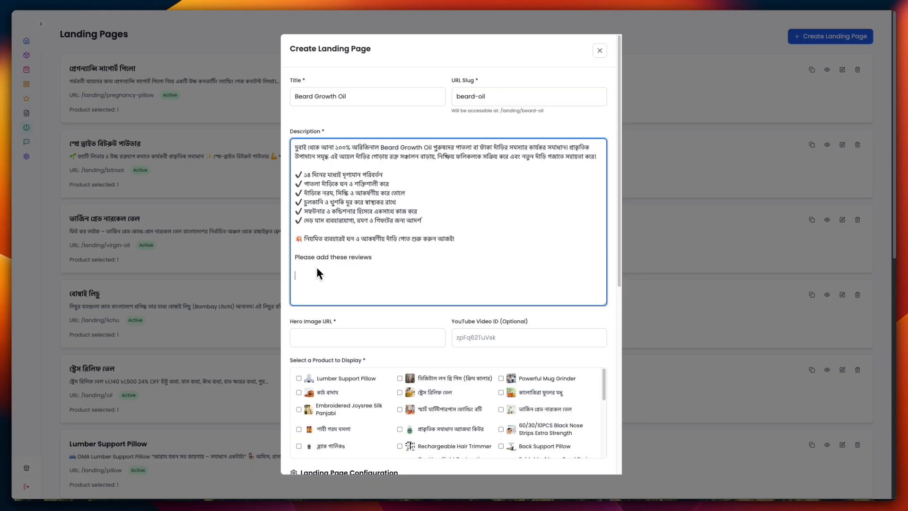
{"action": "key", "text": "super+Tab"}
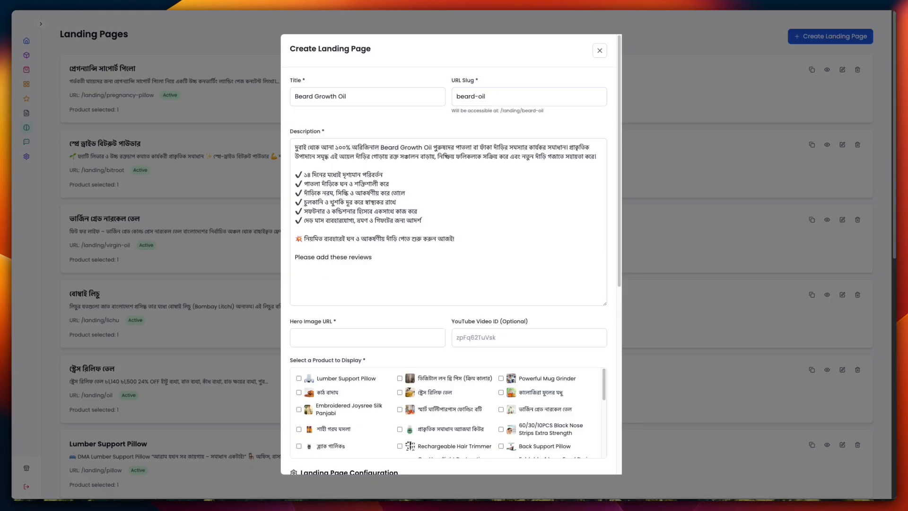
{"action": "key", "text": "super+v"}
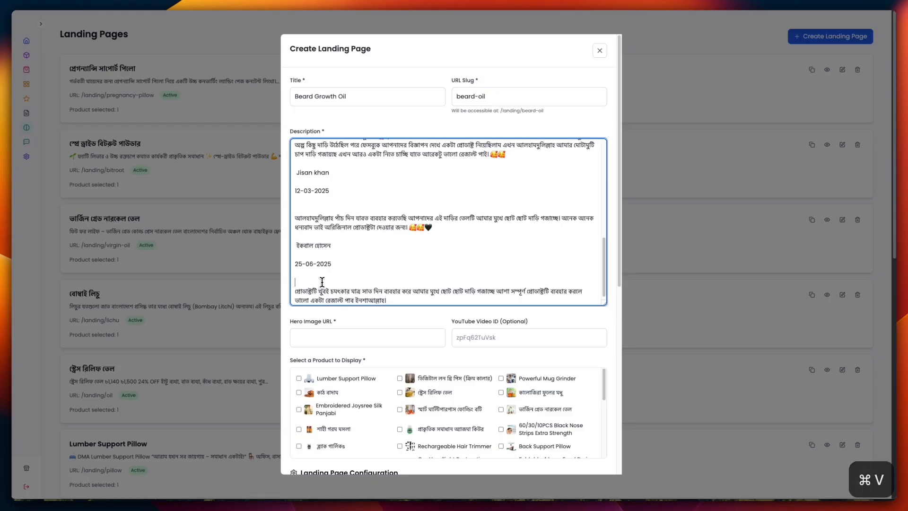
Remove the extra blank lines around the review dates in the description
{"action": "left_click", "coordinate": [322, 282]}
{"action": "key", "text": "BackSpace"}
{"action": "key", "text": "BackSpace"}
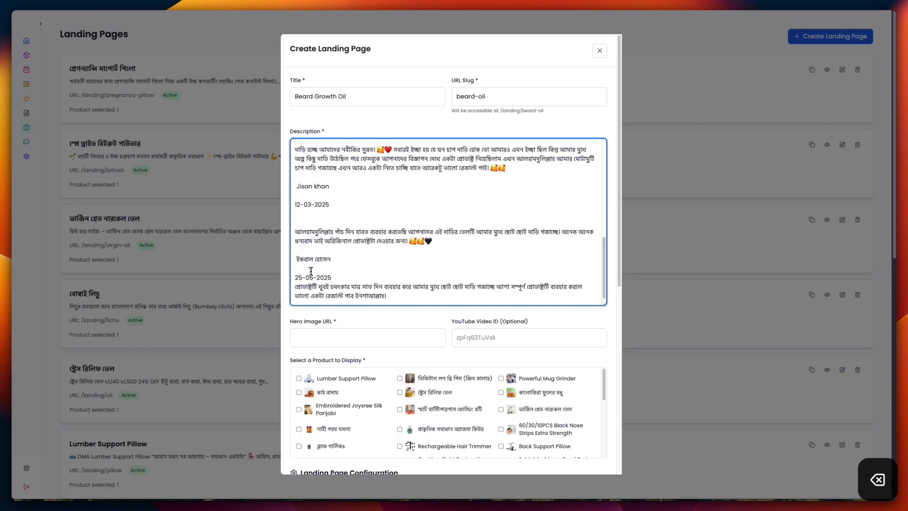
{"action": "left_click", "coordinate": [311, 272]}
{"action": "key", "text": "BackSpace"}
{"action": "left_click", "coordinate": [301, 232]}
{"action": "key", "text": "BackSpace"}
{"action": "key", "text": "BackSpace"}
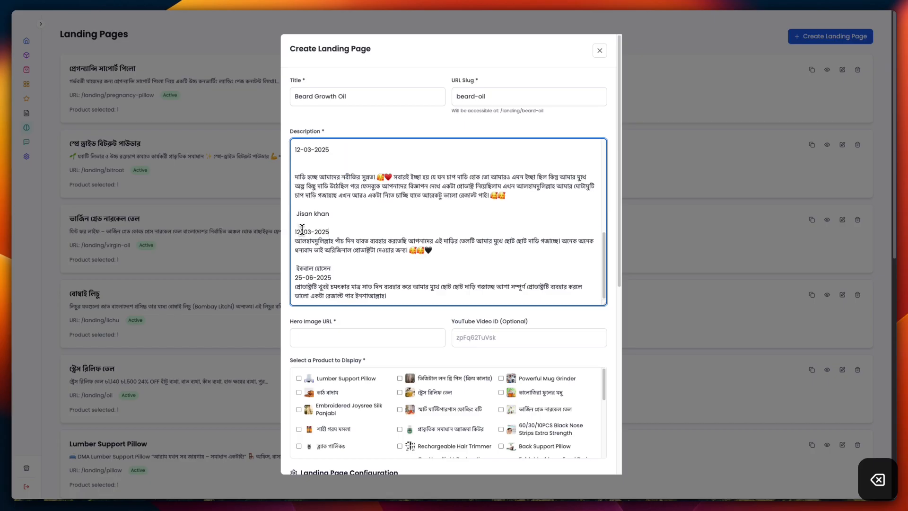
{"action": "left_click", "coordinate": [301, 225]}
{"action": "key", "text": "BackSpace"}
{"action": "left_click", "coordinate": [304, 180]}
{"action": "key", "text": "BackSpace"}
{"action": "key", "text": "BackSpace"}
{"action": "left_click", "coordinate": [309, 170]}
{"action": "key", "text": "BackSpace"}
{"action": "scroll", "coordinate": [313, 182], "scroll_direction": "up", "scroll_amount": 1}
{"action": "left_click", "coordinate": [296, 161]}
{"action": "key", "text": "BackSpace"}
{"action": "left_click", "coordinate": [300, 168]}
{"action": "key", "text": "BackSpace"}
{"action": "left_click", "coordinate": [309, 162]}
{"action": "key", "text": "BackSpace"}
{"action": "scroll", "coordinate": [309, 166], "scroll_direction": "up", "scroll_amount": 3}
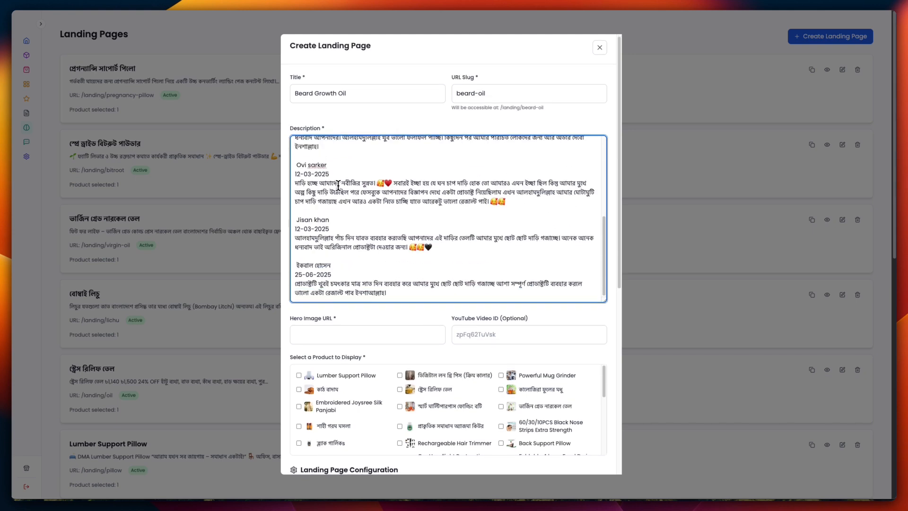
Select the Beard Growth Oil product as the one to display on the landing page
{"action": "scroll", "coordinate": [439, 215], "scroll_direction": "up", "scroll_amount": 1}
{"action": "scroll", "coordinate": [439, 215], "scroll_direction": "down", "scroll_amount": 1}
{"action": "scroll", "coordinate": [445, 204], "scroll_direction": "up", "scroll_amount": 3}
{"action": "scroll", "coordinate": [447, 206], "scroll_direction": "down", "scroll_amount": 3}
{"action": "scroll", "coordinate": [447, 206], "scroll_direction": "down", "scroll_amount": 4}
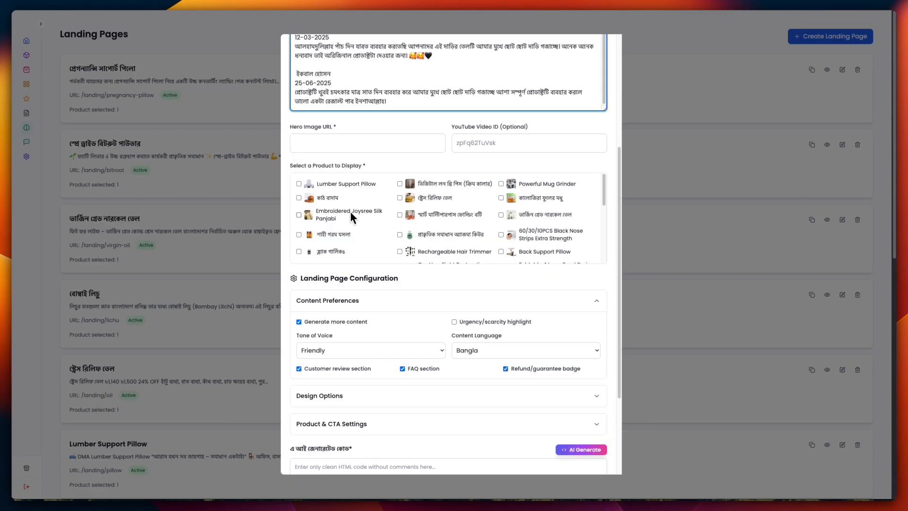
{"action": "scroll", "coordinate": [541, 207], "scroll_direction": "down", "scroll_amount": 1}
{"action": "scroll", "coordinate": [543, 208], "scroll_direction": "down", "scroll_amount": 5}
{"action": "left_click", "coordinate": [328, 251]}
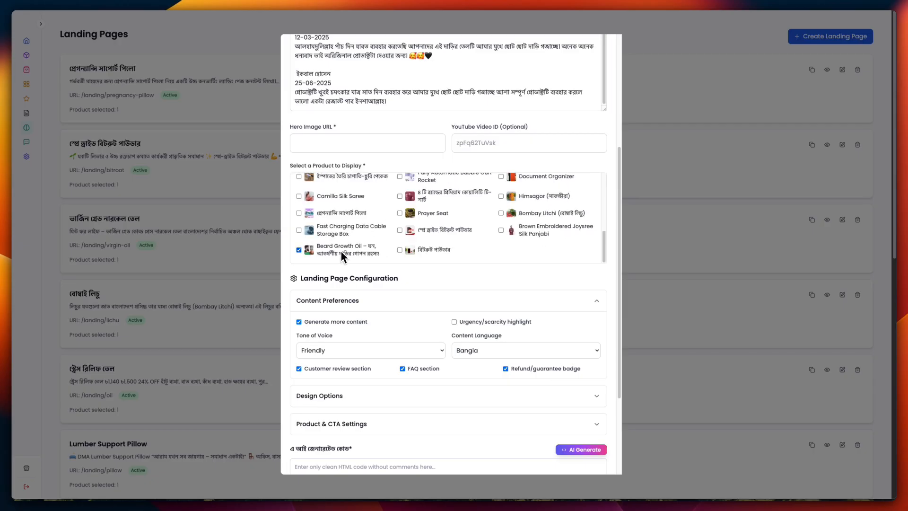
Review the filled-in description and the Content Preferences, including the available Tone of Voice options
{"action": "scroll", "coordinate": [360, 265], "scroll_direction": "down", "scroll_amount": 1}
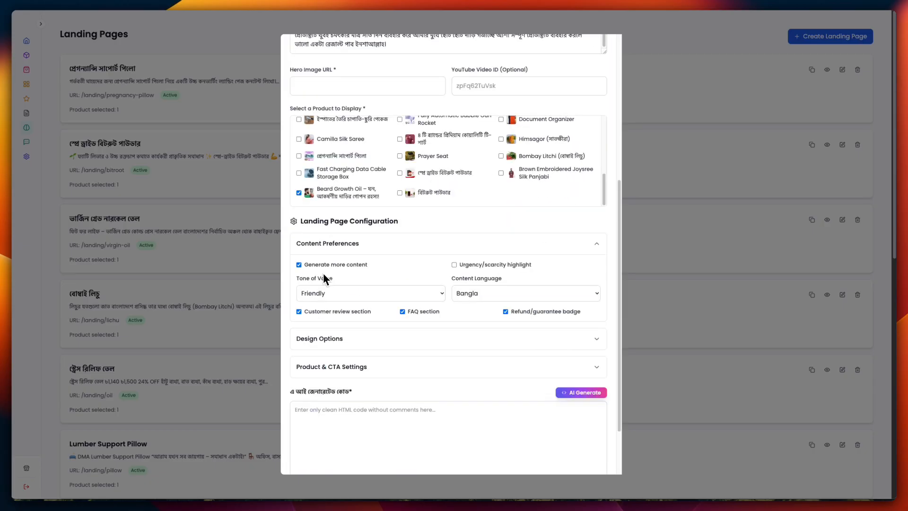
{"action": "scroll", "coordinate": [457, 235], "scroll_direction": "up", "scroll_amount": 5}
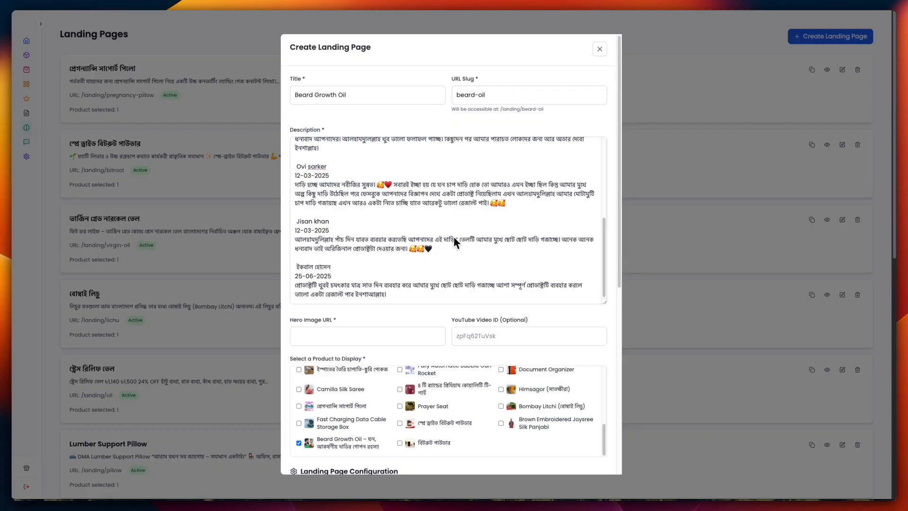
{"action": "scroll", "coordinate": [453, 236], "scroll_direction": "down", "scroll_amount": 7}
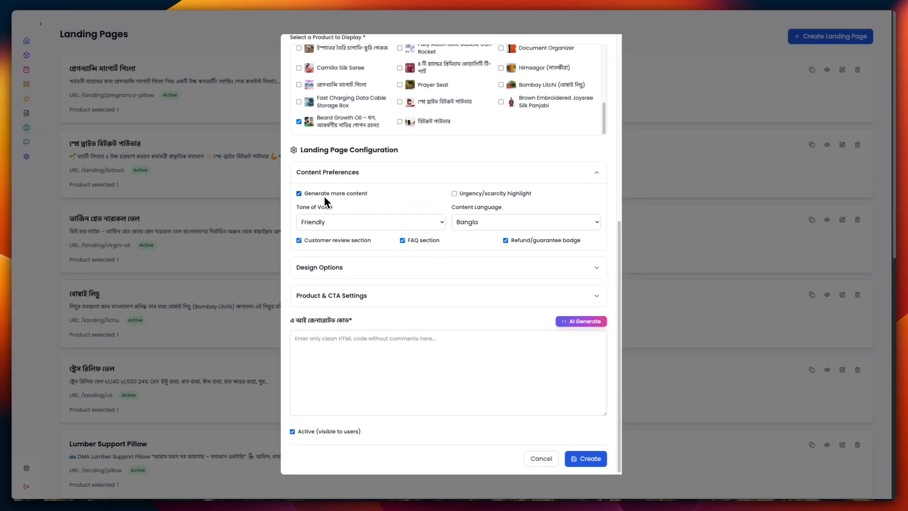
{"action": "scroll", "coordinate": [473, 181], "scroll_direction": "up", "scroll_amount": 4}
{"action": "scroll", "coordinate": [545, 155], "scroll_direction": "up", "scroll_amount": 1}
{"action": "scroll", "coordinate": [533, 178], "scroll_direction": "down", "scroll_amount": 2}
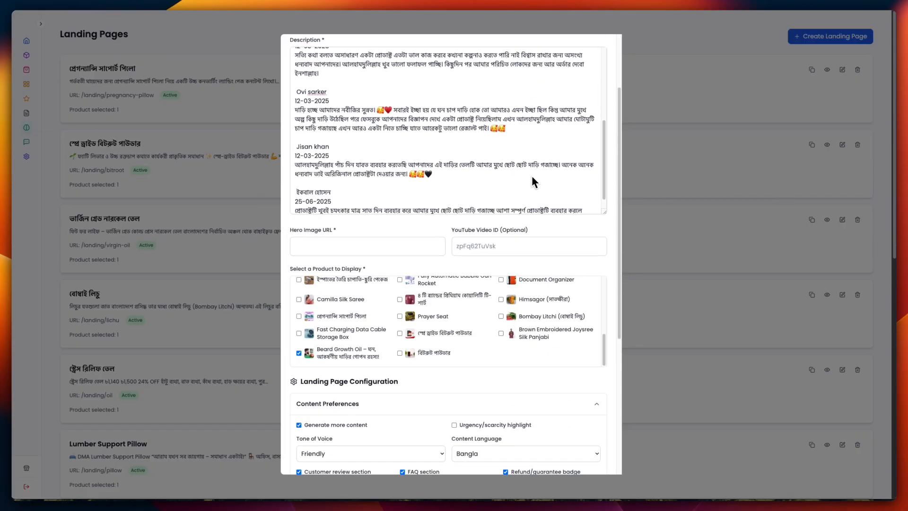
{"action": "scroll", "coordinate": [504, 208], "scroll_direction": "down", "scroll_amount": 4}
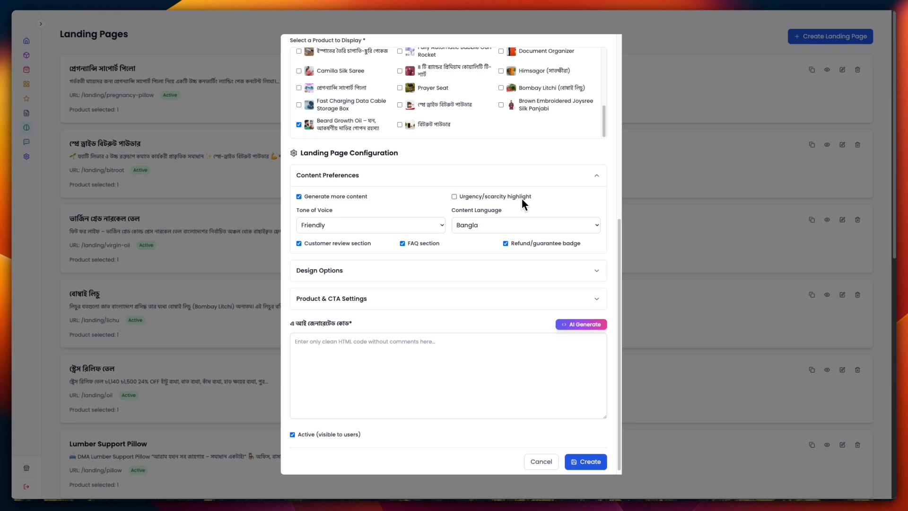
{"action": "left_click", "coordinate": [407, 228]}
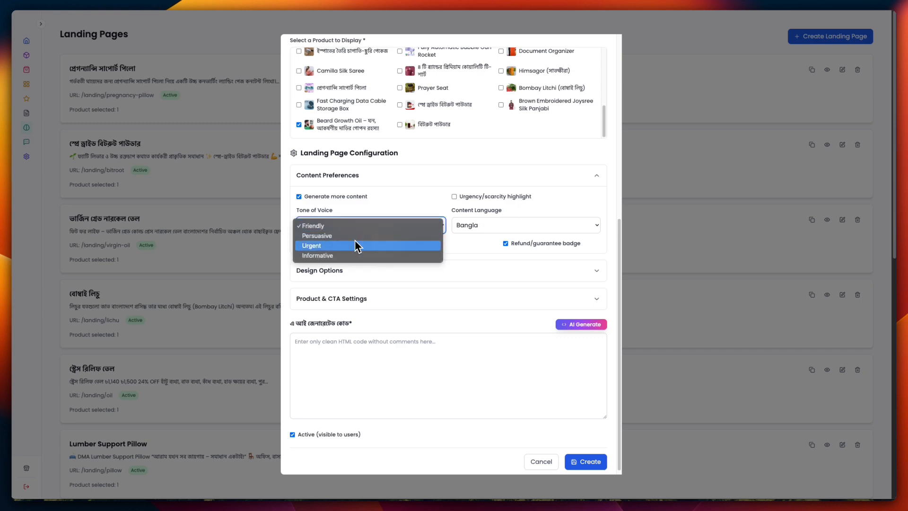
{"action": "left_click", "coordinate": [521, 213]}
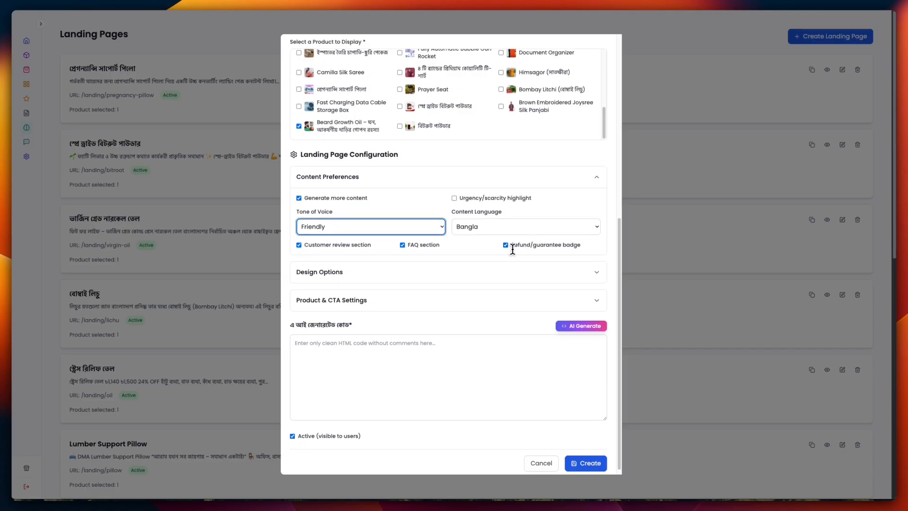
Copy the refund/guarantee label text and add the line "Refund/guarantee for 5 days only" at the end of the description
{"action": "scroll", "coordinate": [512, 250], "scroll_direction": "up", "scroll_amount": 6}
{"action": "left_click", "coordinate": [475, 271]}
{"action": "scroll", "coordinate": [475, 272], "scroll_direction": "down", "scroll_amount": 1}
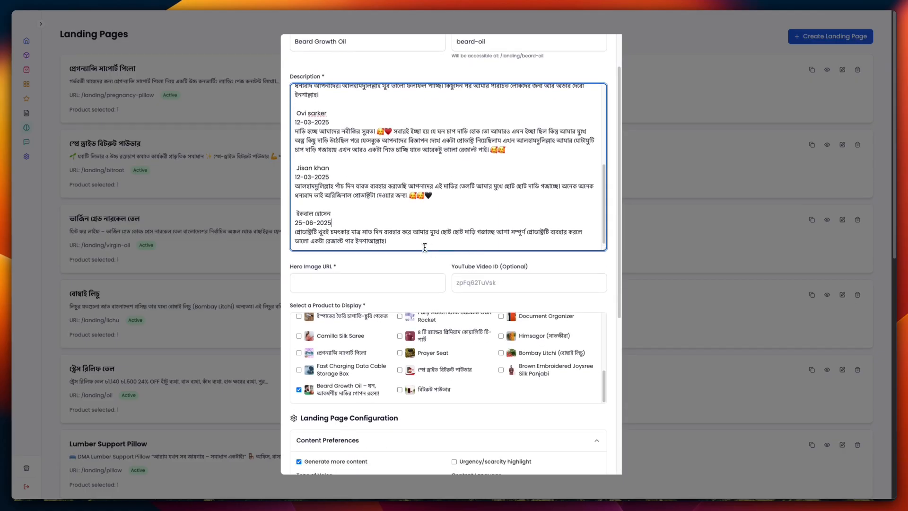
{"action": "scroll", "coordinate": [424, 246], "scroll_direction": "down", "scroll_amount": 15}
{"action": "key", "text": "super+c"}
{"action": "scroll", "coordinate": [581, 243], "scroll_direction": "up", "scroll_amount": 7}
{"action": "left_click", "coordinate": [324, 297]}
{"action": "key", "text": "super+v"}
{"action": "double_click", "coordinate": [370, 302]}
{"action": "type", "text": "for 5 day"}
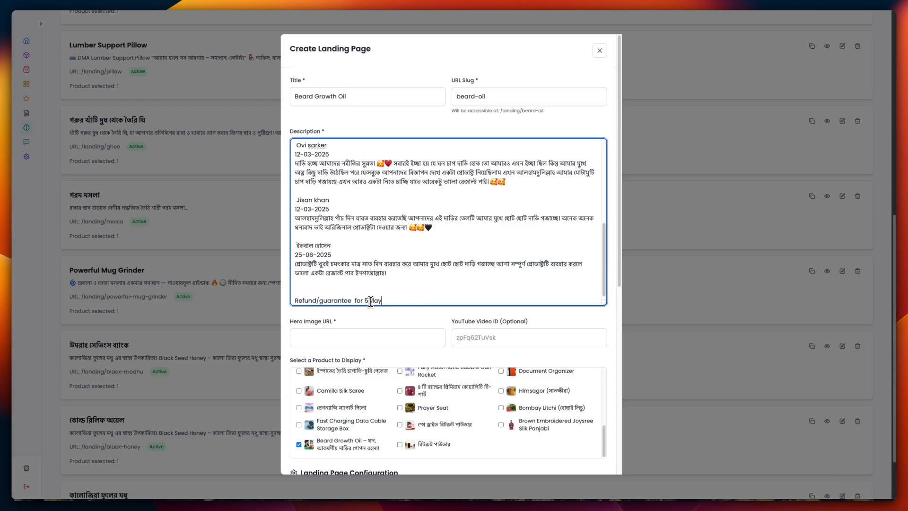
{"action": "type", "text": "s only"}
Expand the Design Options and turn off the gradient background
{"action": "scroll", "coordinate": [484, 277], "scroll_direction": "down", "scroll_amount": 5}
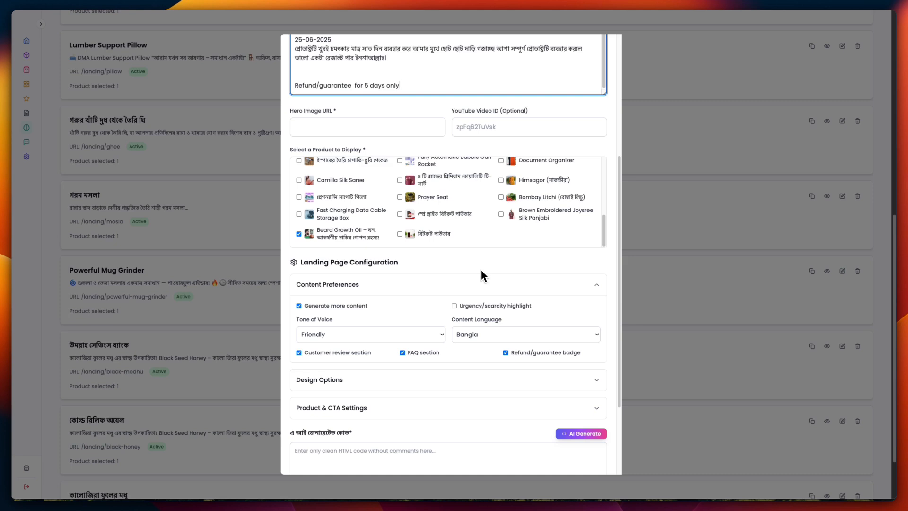
{"action": "scroll", "coordinate": [509, 297], "scroll_direction": "down", "scroll_amount": 1}
{"action": "scroll", "coordinate": [473, 226], "scroll_direction": "up", "scroll_amount": 3}
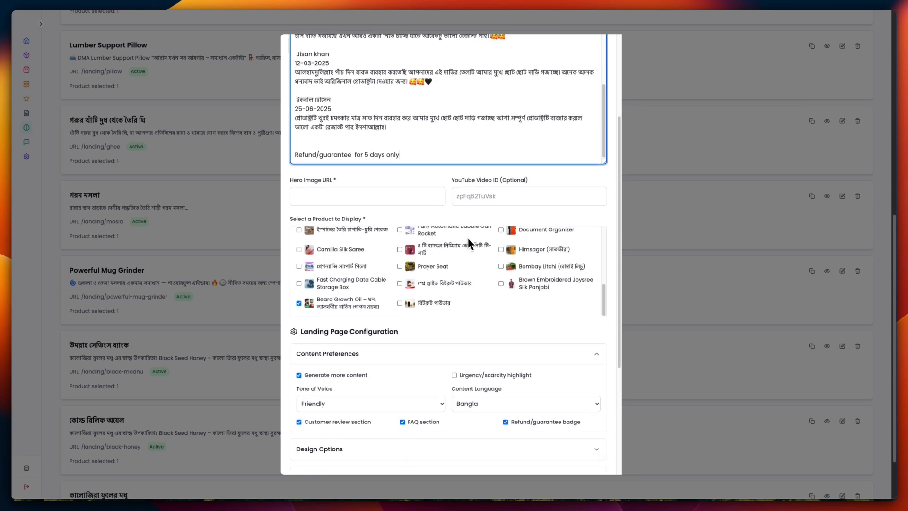
{"action": "scroll", "coordinate": [467, 238], "scroll_direction": "down", "scroll_amount": 4}
{"action": "left_click", "coordinate": [481, 264]}
{"action": "scroll", "coordinate": [358, 299], "scroll_direction": "down", "scroll_amount": 2}
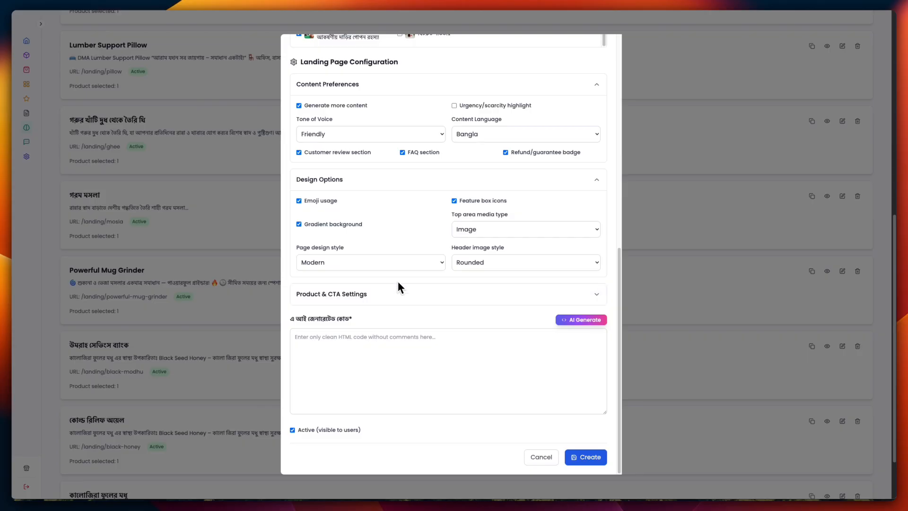
{"action": "left_click", "coordinate": [335, 230]}
{"action": "scroll", "coordinate": [413, 275], "scroll_direction": "down", "scroll_amount": 1}
Expand the Product & CTA Settings and look through the "Order Now" button placement options
{"action": "left_click", "coordinate": [387, 294]}
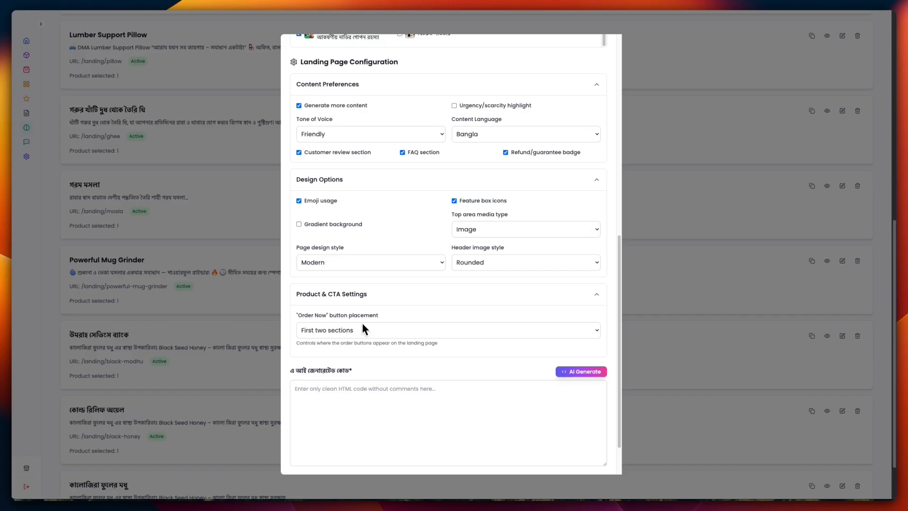
{"action": "left_click", "coordinate": [354, 335]}
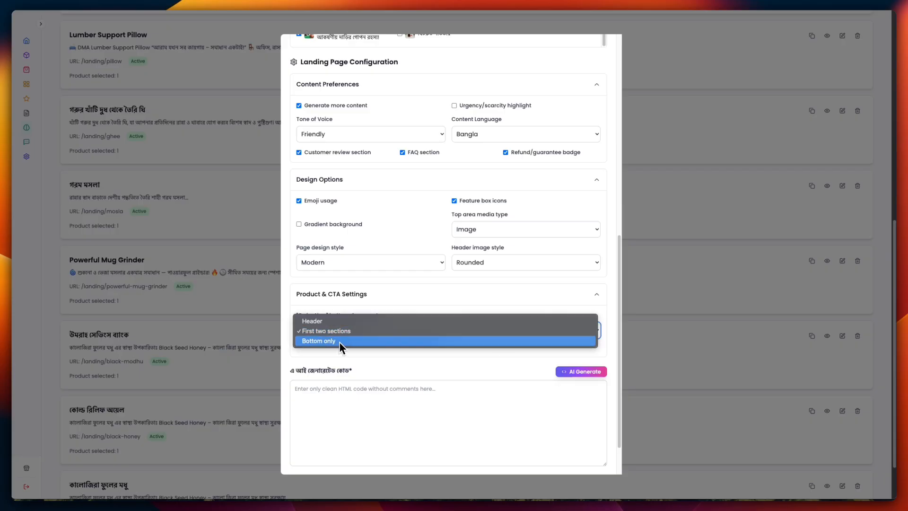
{"action": "left_click", "coordinate": [405, 309]}
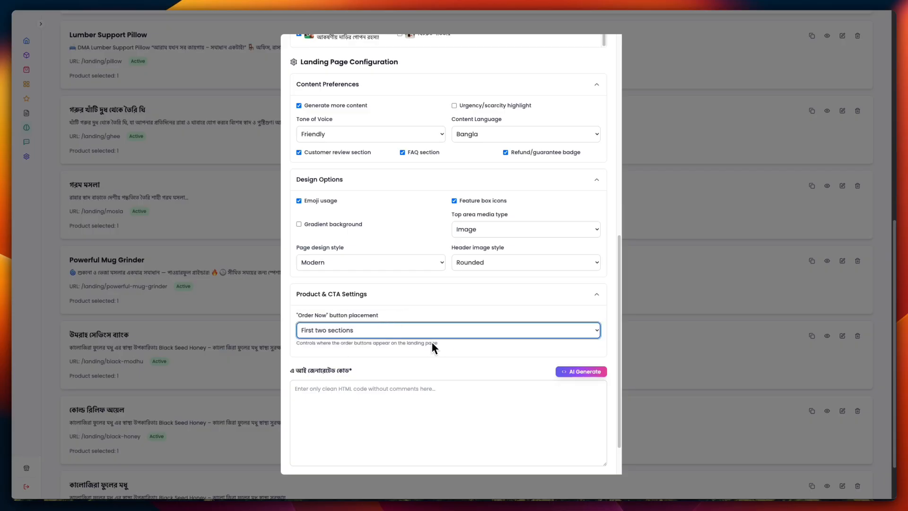
Copy the image address of the first Beard Growth Oil photo from its product page and paste it as the Hero Image URL
{"action": "scroll", "coordinate": [451, 342], "scroll_direction": "up", "scroll_amount": 5}
{"action": "left_click", "coordinate": [321, 198]}
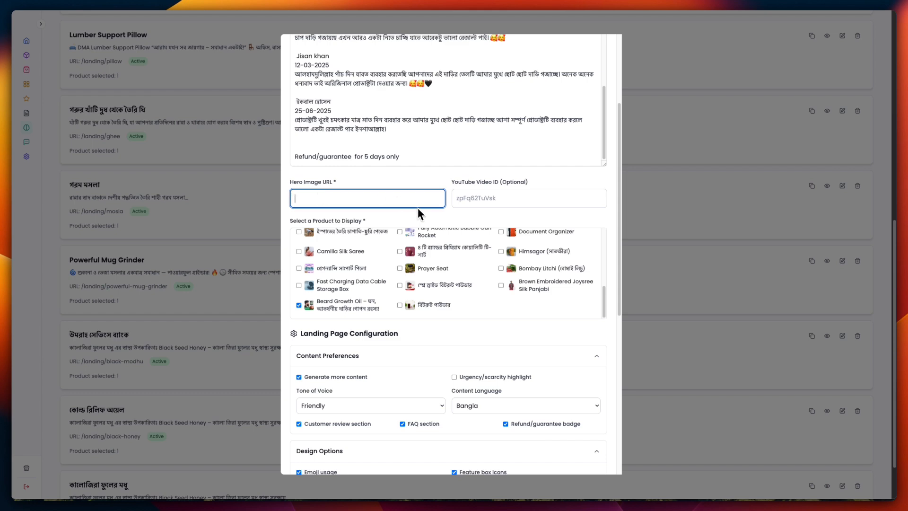
{"action": "key", "text": "super+c"}
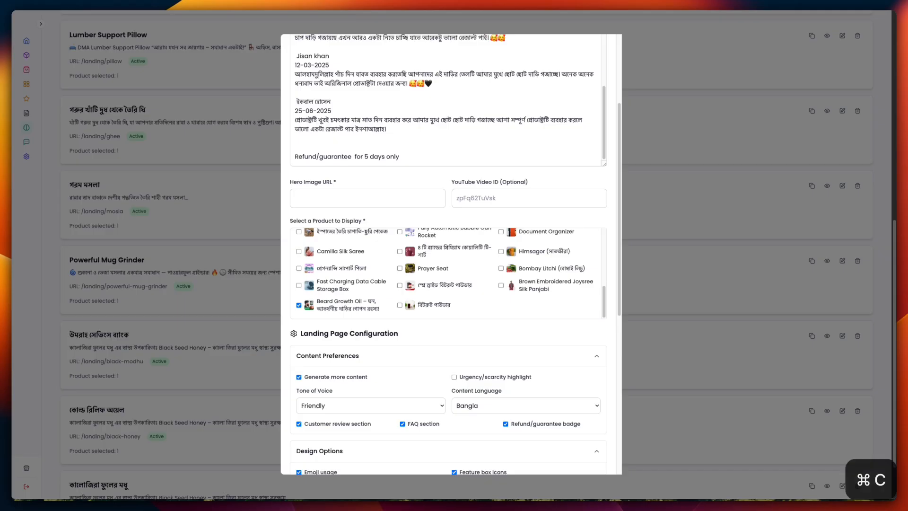
{"action": "left_click", "coordinate": [336, 202]}
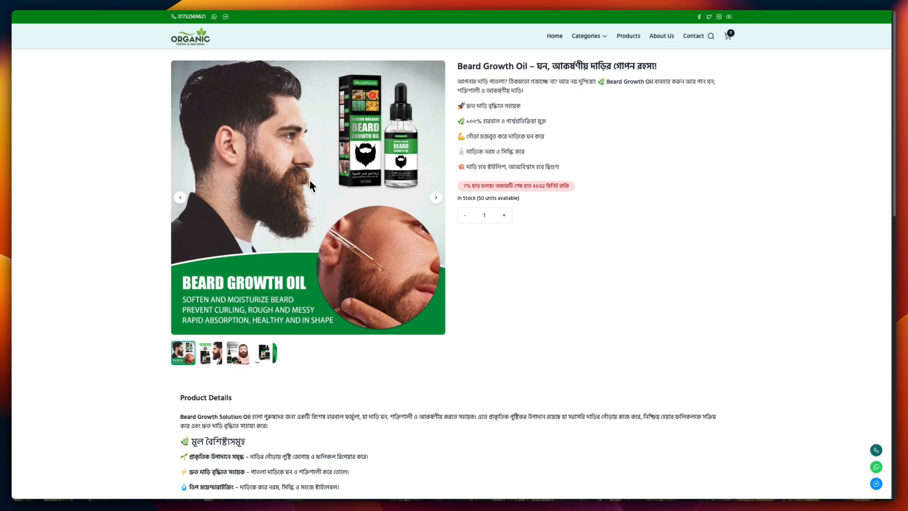
{"action": "left_click", "coordinate": [437, 200]}
{"action": "left_click", "coordinate": [438, 201]}
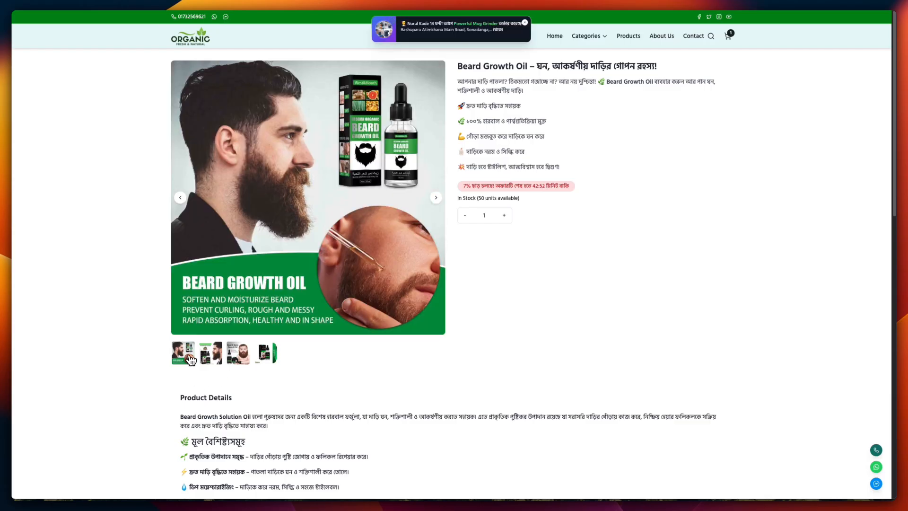
{"action": "right_click", "coordinate": [303, 188]}
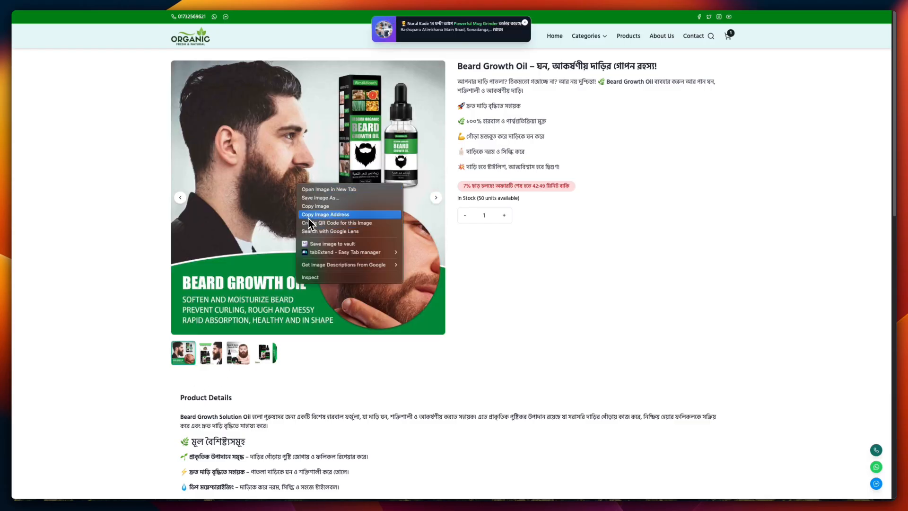
{"action": "left_click", "coordinate": [332, 217]}
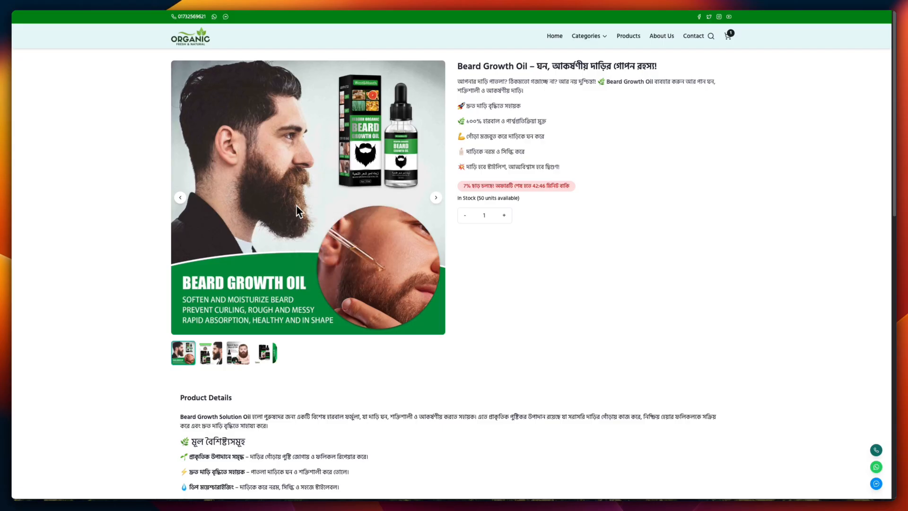
{"action": "left_click", "coordinate": [128, 11]}
{"action": "key", "text": "super+v"}
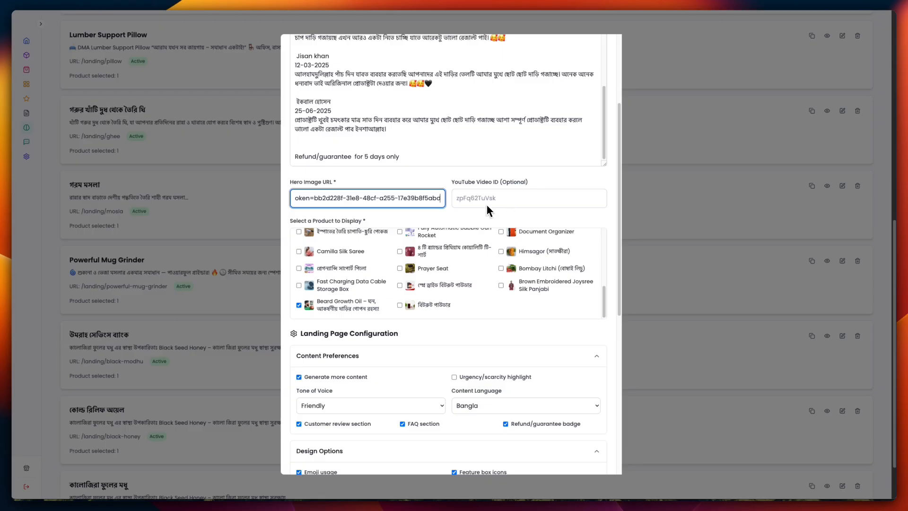
Generate the landing page code with AI and create the landing page
{"action": "scroll", "coordinate": [486, 251], "scroll_direction": "down", "scroll_amount": 7}
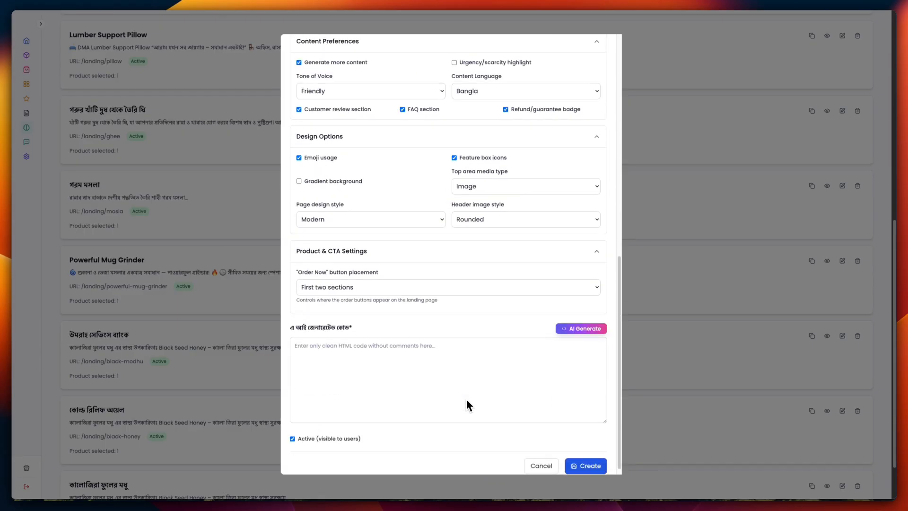
{"action": "scroll", "coordinate": [469, 386], "scroll_direction": "up", "scroll_amount": 10}
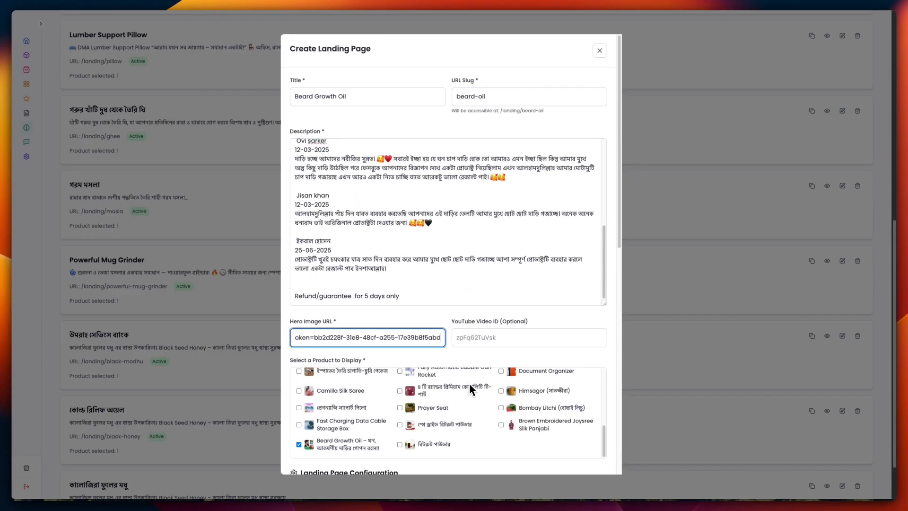
{"action": "scroll", "coordinate": [471, 385], "scroll_direction": "down", "scroll_amount": 10}
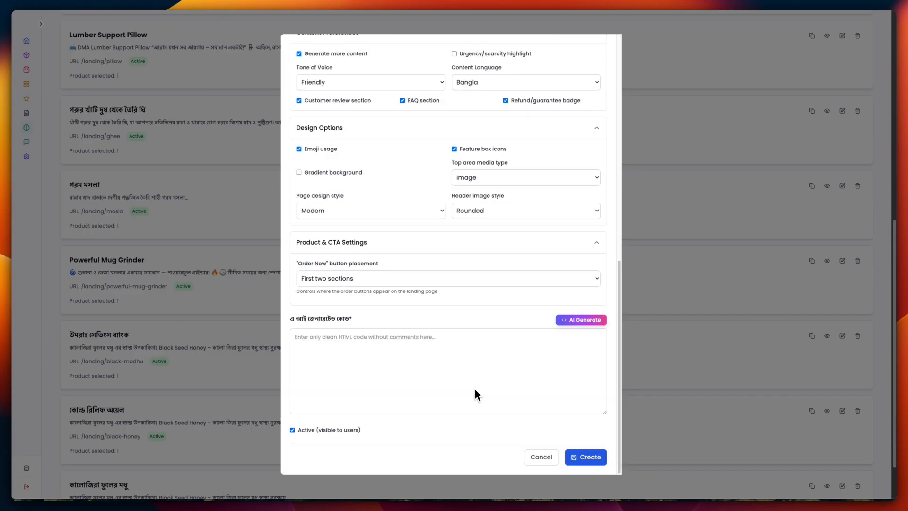
{"action": "left_click", "coordinate": [571, 322]}
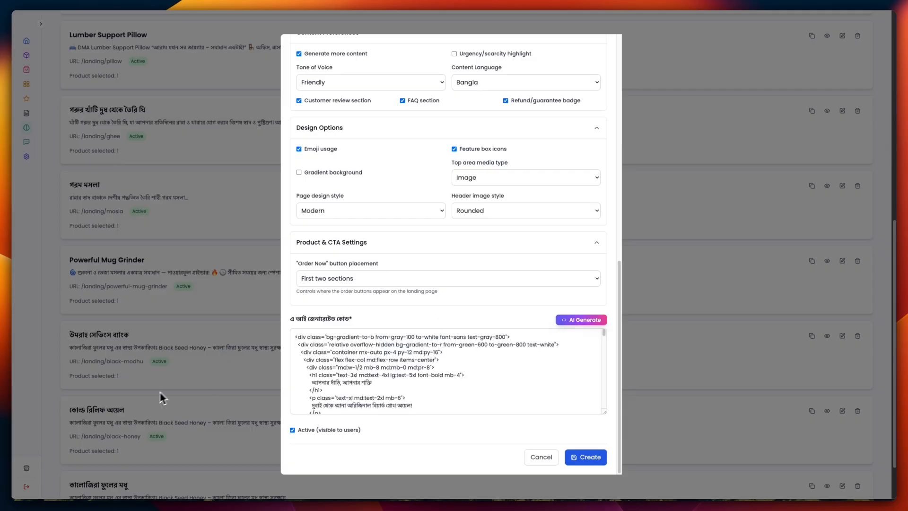
{"action": "left_click", "coordinate": [586, 457]}
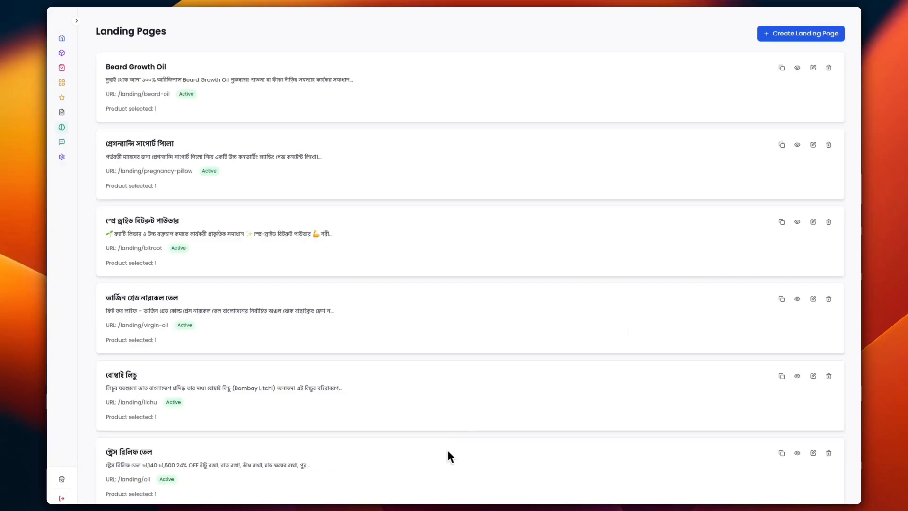
Open the Beard Growth Oil landing page and examine its sections from the hero banner down to the order form
{"action": "left_click", "coordinate": [798, 69]}
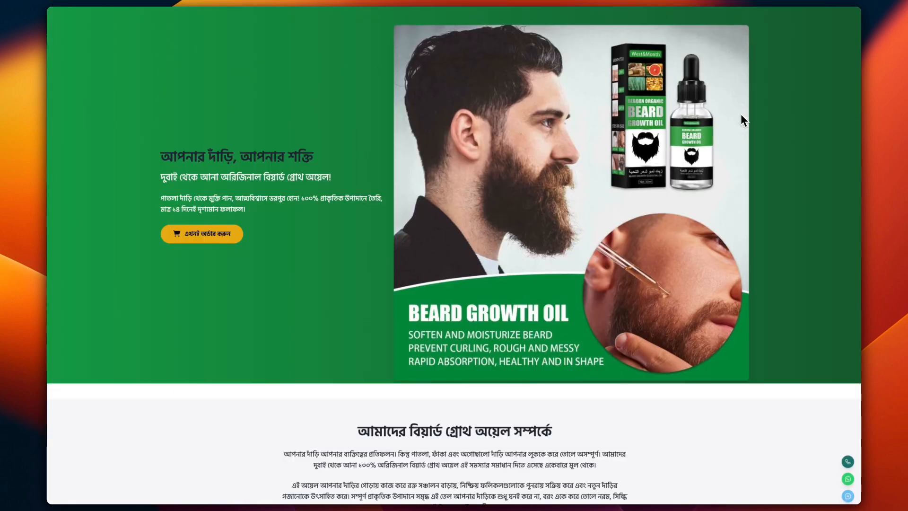
{"action": "scroll", "coordinate": [714, 138], "scroll_direction": "down", "scroll_amount": 8}
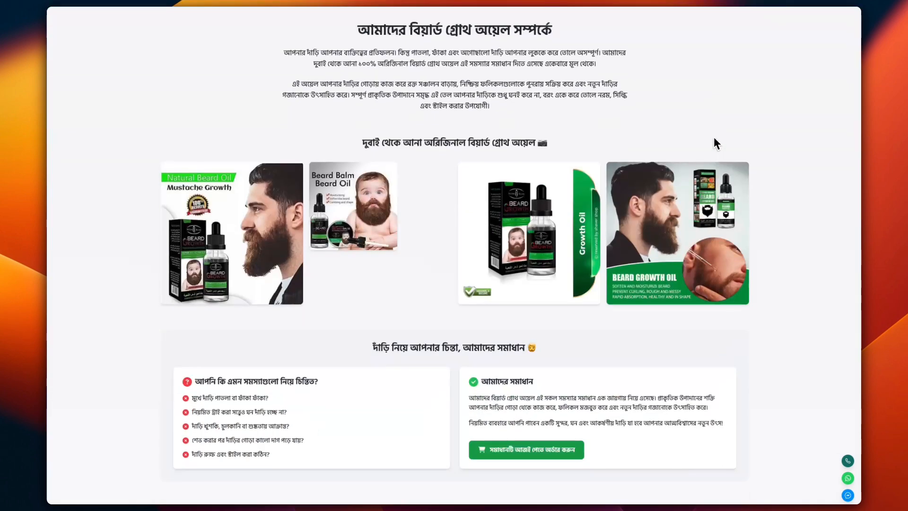
{"action": "scroll", "coordinate": [713, 137], "scroll_direction": "down", "scroll_amount": 4}
{"action": "scroll", "coordinate": [714, 137], "scroll_direction": "down", "scroll_amount": 7}
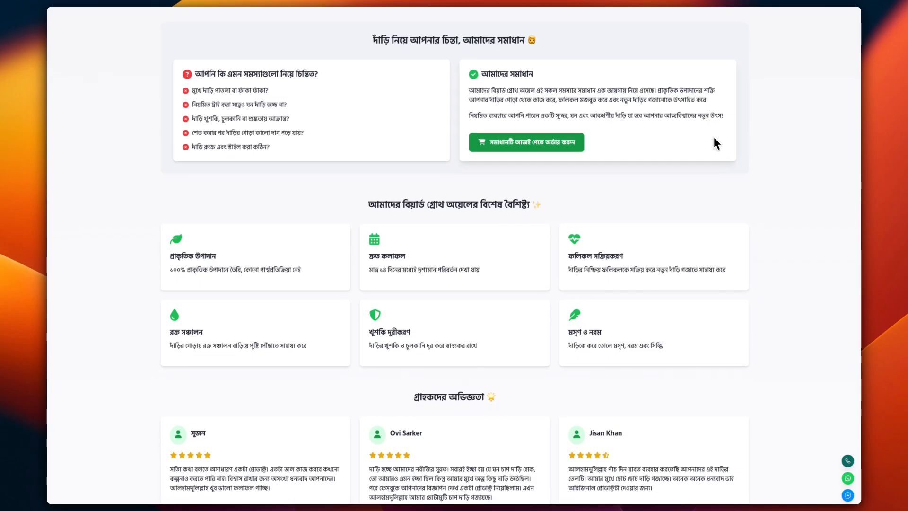
{"action": "scroll", "coordinate": [714, 138], "scroll_direction": "down", "scroll_amount": 10}
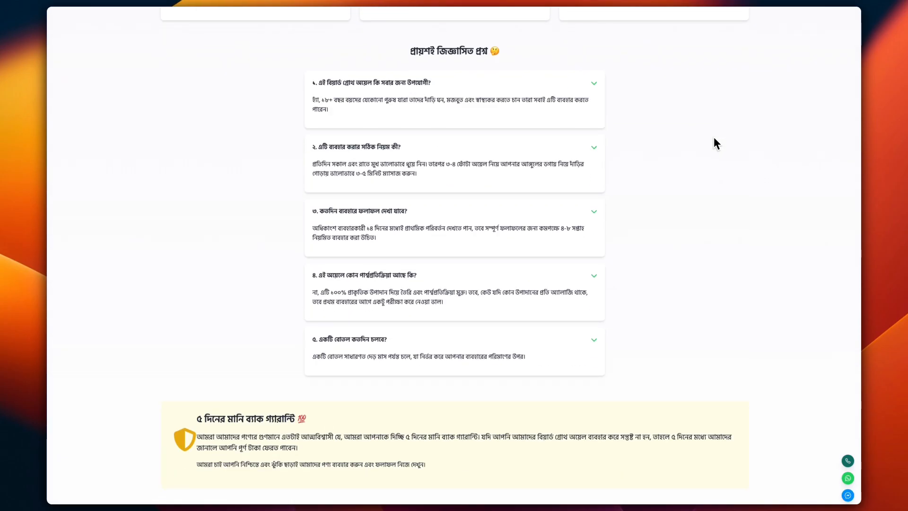
{"action": "scroll", "coordinate": [714, 139], "scroll_direction": "down", "scroll_amount": 10}
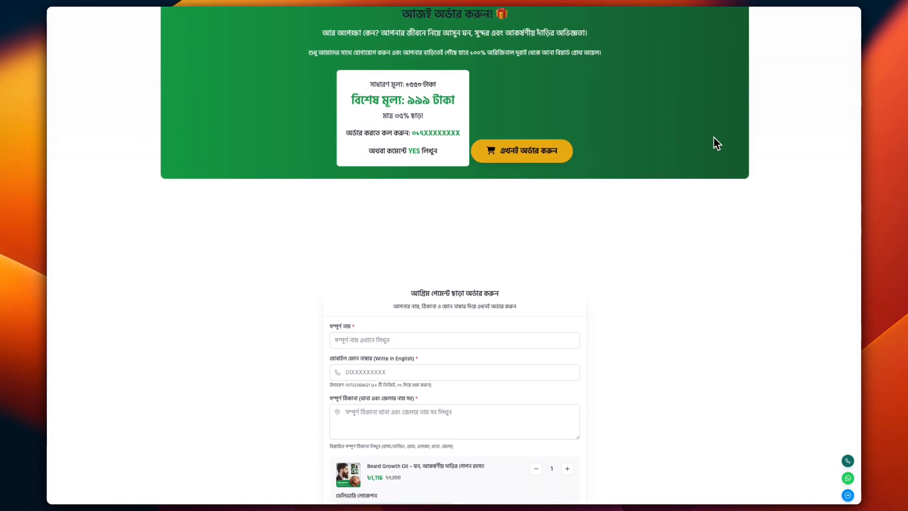
{"action": "scroll", "coordinate": [715, 138], "scroll_direction": "up", "scroll_amount": 20}
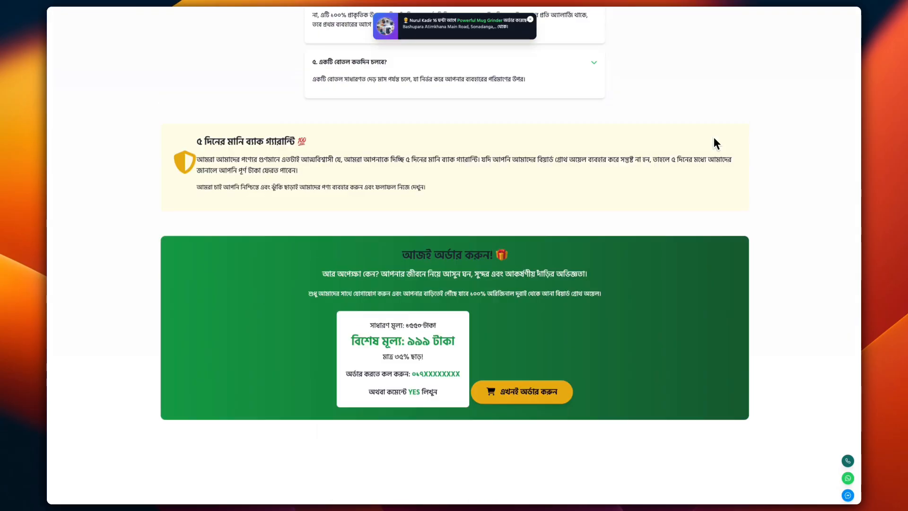
Return to the hero banner and review the landing page's photos, problem-solution block, features, customer reviews, FAQ, money-back guarantee and order offer
{"action": "scroll", "coordinate": [714, 139], "scroll_direction": "up", "scroll_amount": 10}
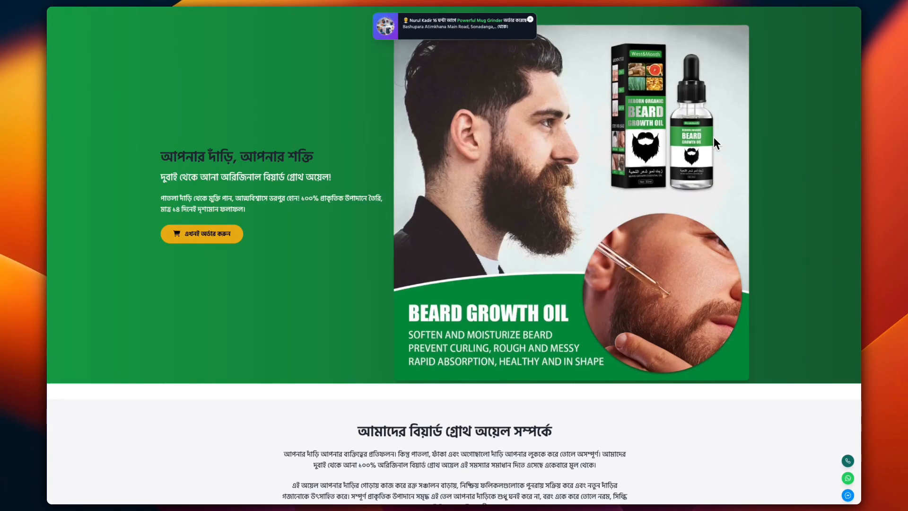
{"action": "scroll", "coordinate": [714, 137], "scroll_direction": "down", "scroll_amount": 1}
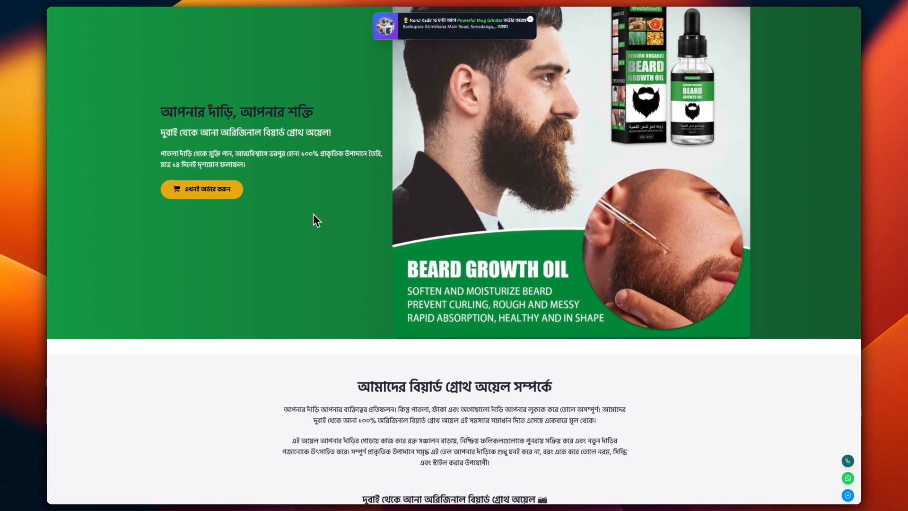
{"action": "scroll", "coordinate": [218, 204], "scroll_direction": "down", "scroll_amount": 10}
{"action": "scroll", "coordinate": [218, 203], "scroll_direction": "down", "scroll_amount": 15}
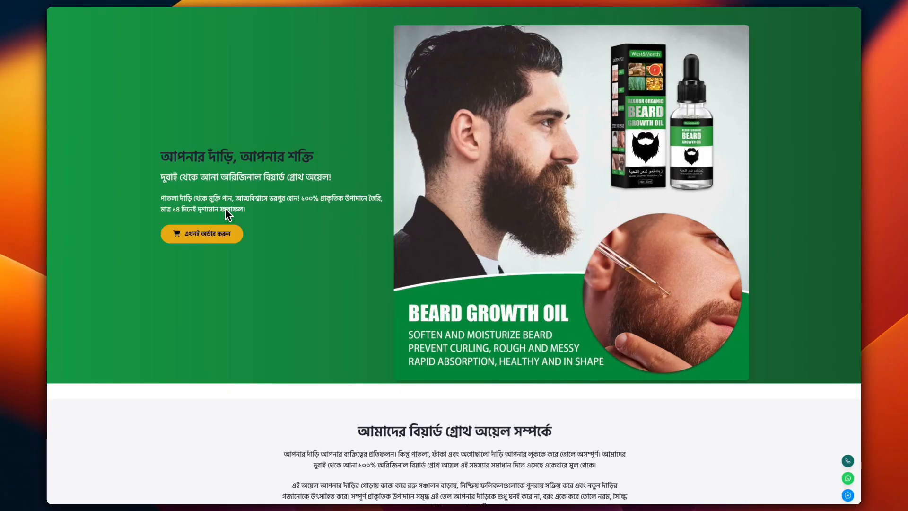
{"action": "scroll", "coordinate": [225, 208], "scroll_direction": "down", "scroll_amount": 10}
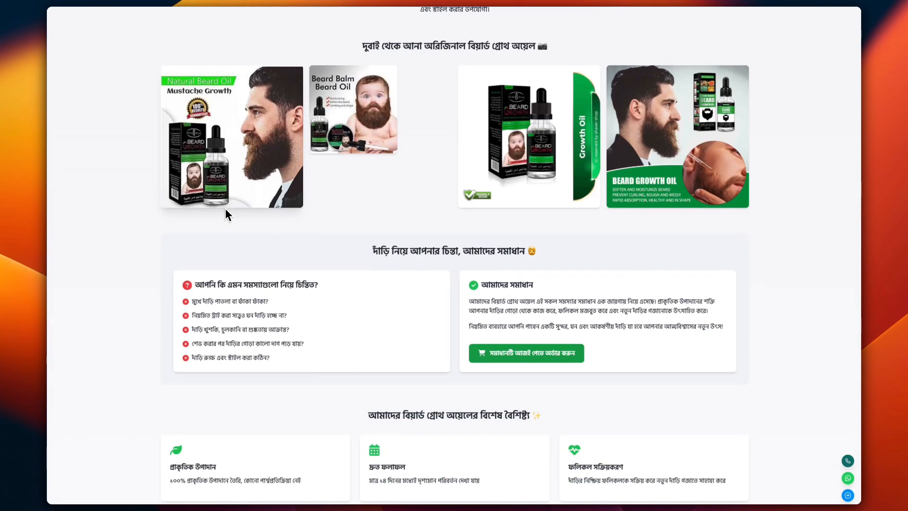
{"action": "scroll", "coordinate": [226, 211], "scroll_direction": "up", "scroll_amount": 6}
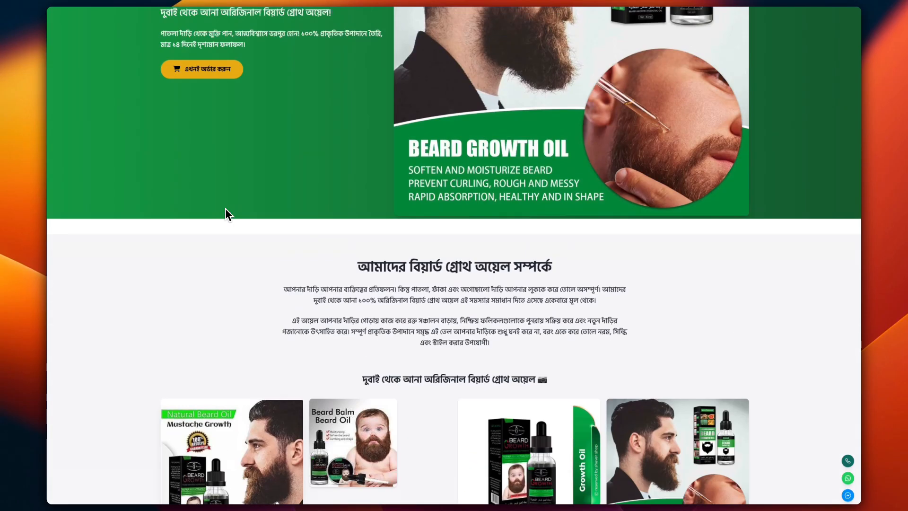
{"action": "scroll", "coordinate": [225, 210], "scroll_direction": "down", "scroll_amount": 5}
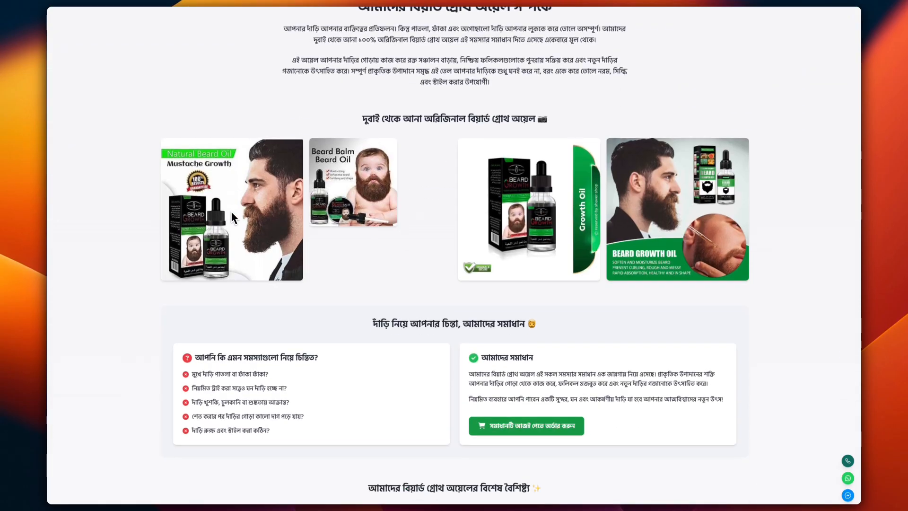
{"action": "scroll", "coordinate": [231, 214], "scroll_direction": "down", "scroll_amount": 7}
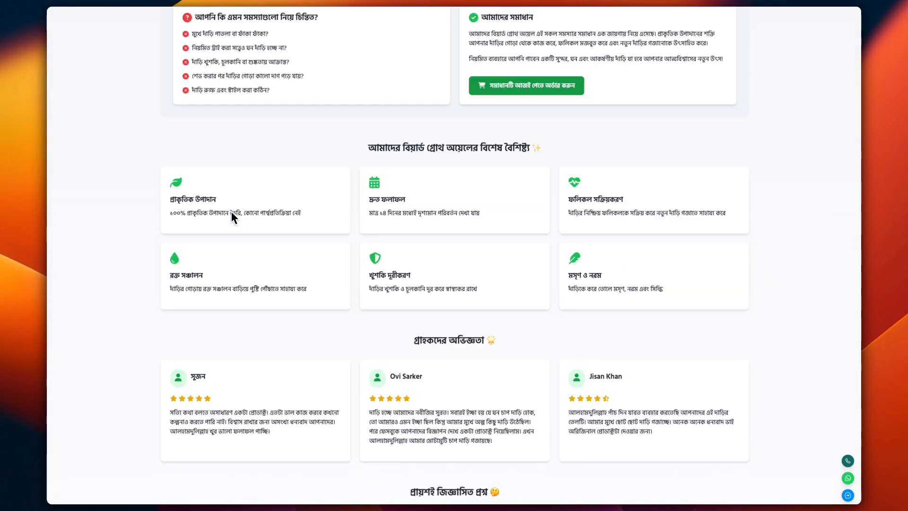
{"action": "scroll", "coordinate": [232, 215], "scroll_direction": "down", "scroll_amount": 2}
{"action": "scroll", "coordinate": [231, 215], "scroll_direction": "down", "scroll_amount": 6}
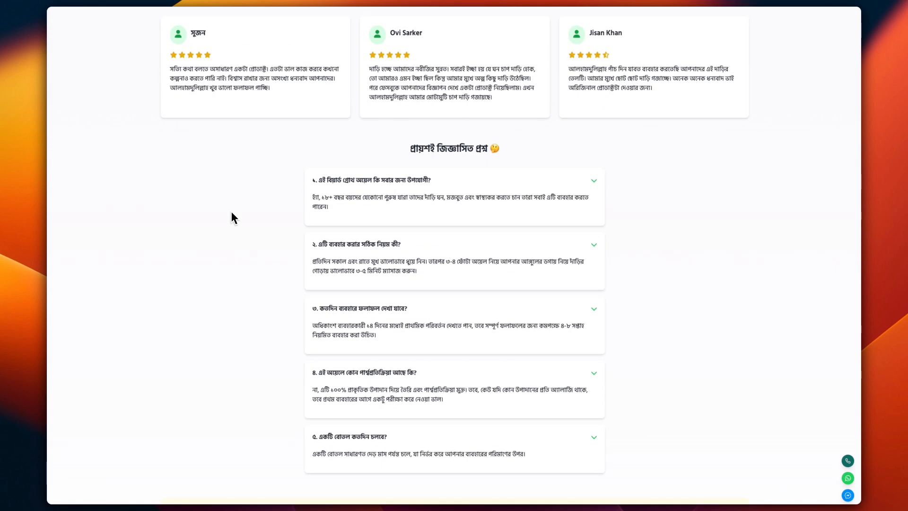
{"action": "scroll", "coordinate": [232, 213], "scroll_direction": "down", "scroll_amount": 5}
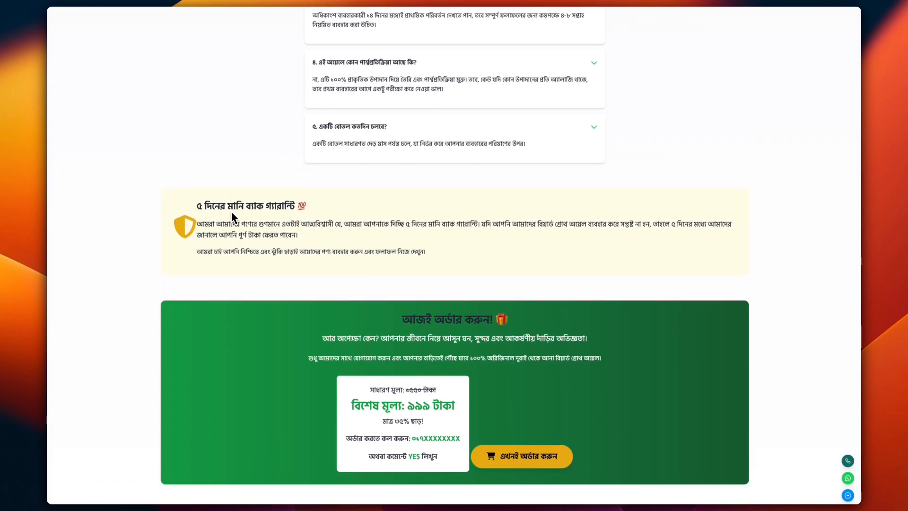
{"action": "scroll", "coordinate": [231, 212], "scroll_direction": "down", "scroll_amount": 8}
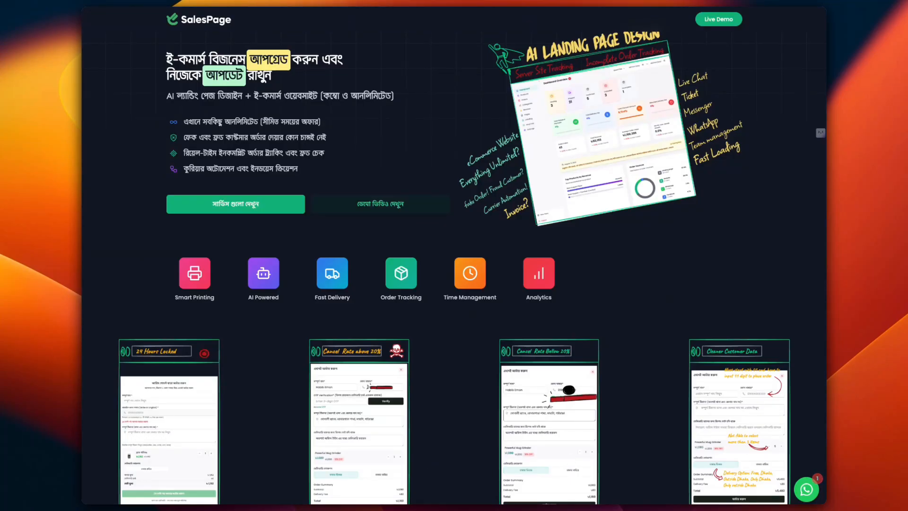
On the SalesPage website, open the Beard Growth Oil demo from the live demo list and look through it down to the order form
{"action": "scroll", "coordinate": [619, 303], "scroll_direction": "down", "scroll_amount": 1}
{"action": "scroll", "coordinate": [620, 303], "scroll_direction": "up", "scroll_amount": 1}
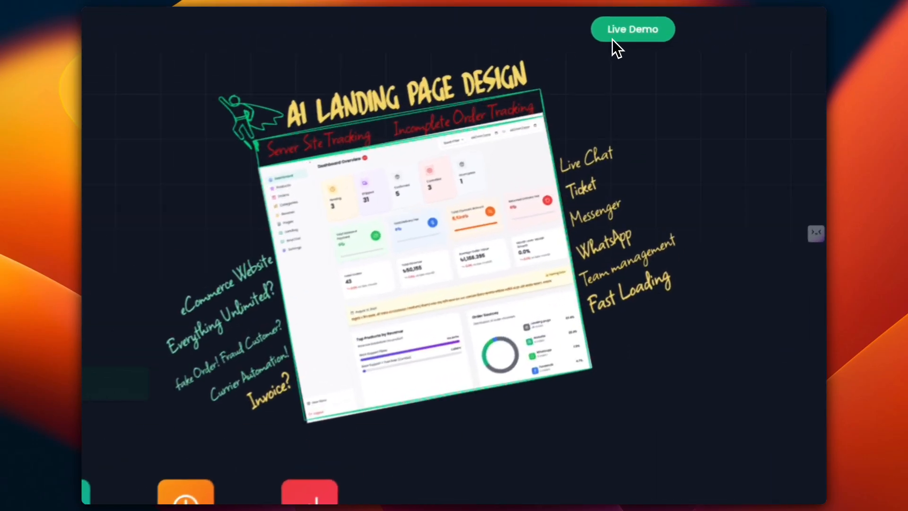
{"action": "left_click", "coordinate": [610, 38]}
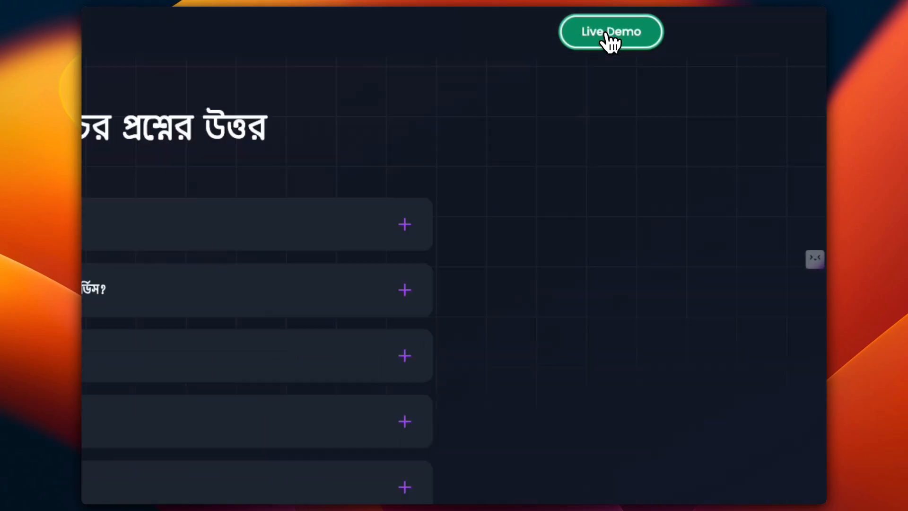
{"action": "scroll", "coordinate": [676, 142], "scroll_direction": "down", "scroll_amount": 4}
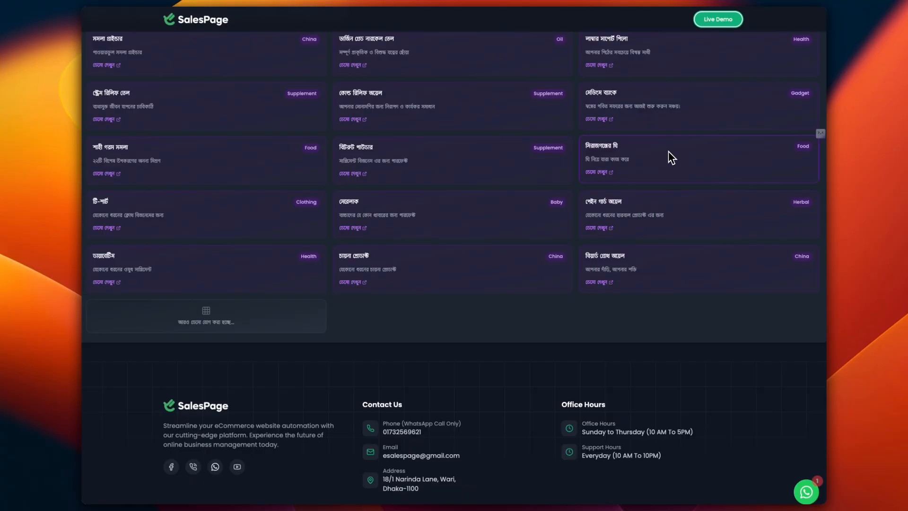
{"action": "left_click", "coordinate": [605, 281]}
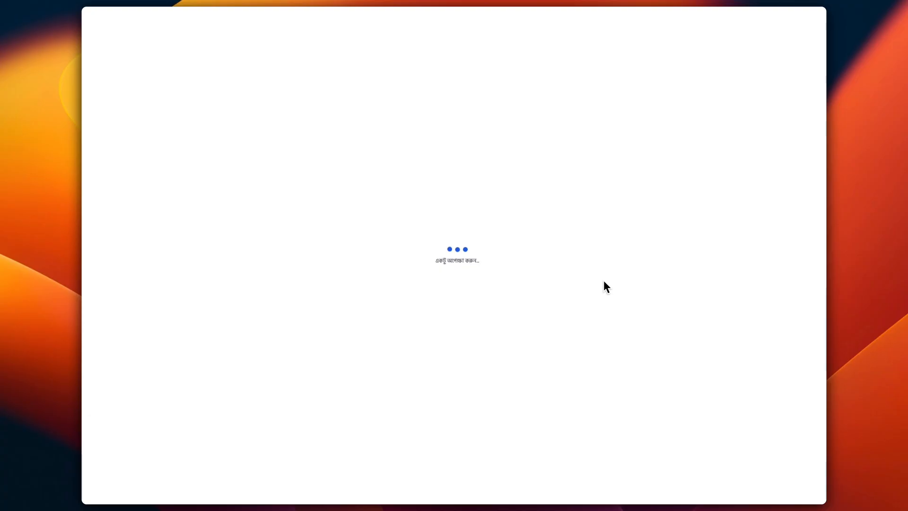
{"action": "scroll", "coordinate": [603, 280], "scroll_direction": "down", "scroll_amount": 20}
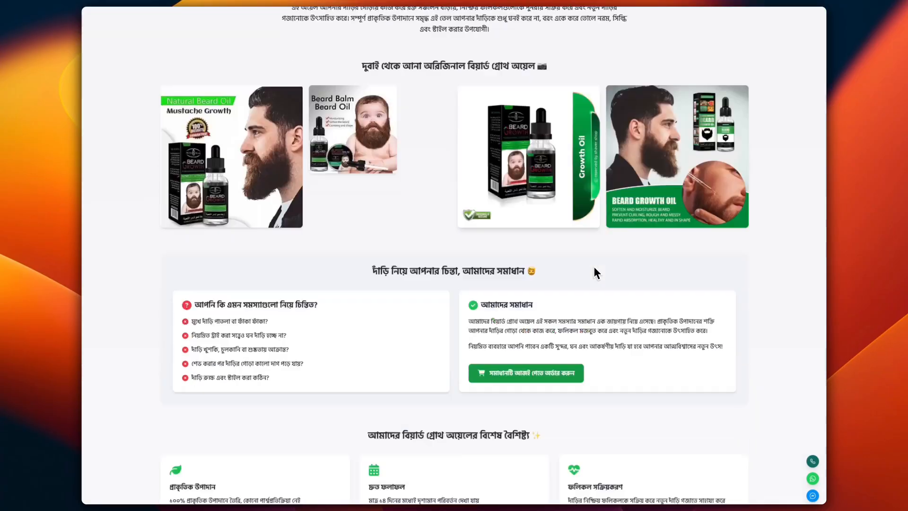
{"action": "scroll", "coordinate": [591, 261], "scroll_direction": "down", "scroll_amount": 12}
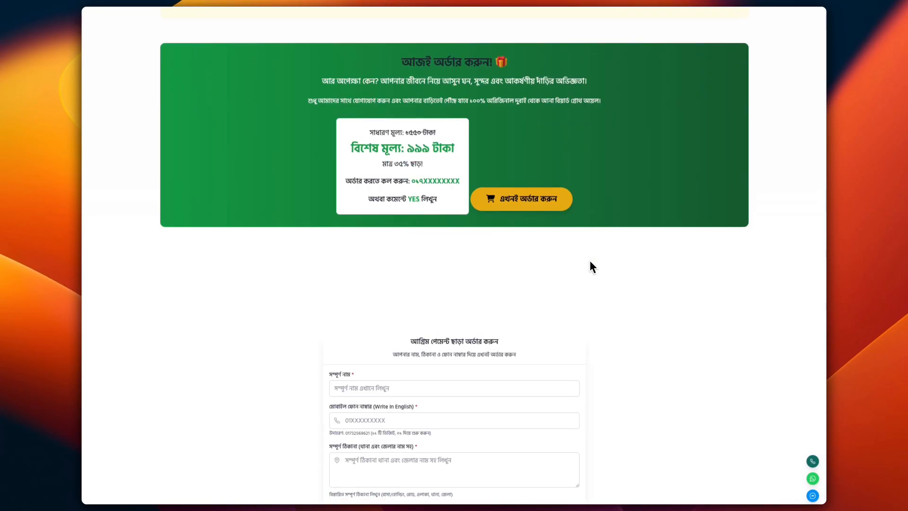